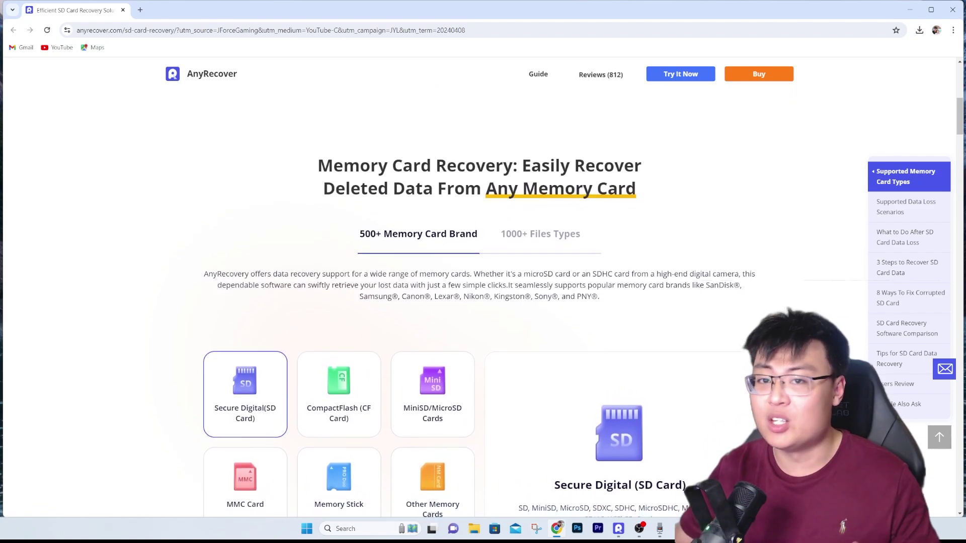
- Scroll past the card types and data loss scenarios to the 'What Should You Do' steps 01–04
scroll(478, 287, "down", 1)
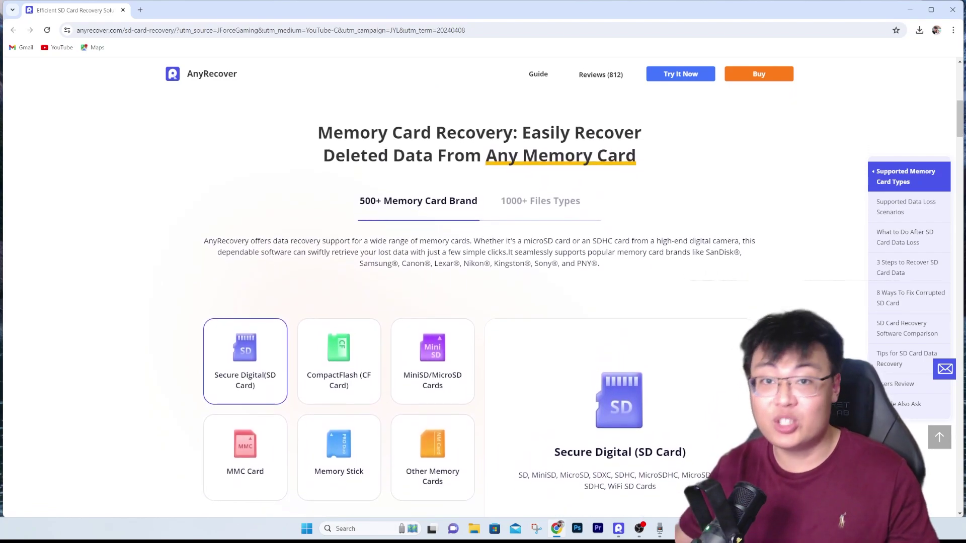
scroll(478, 286, "down", 1)
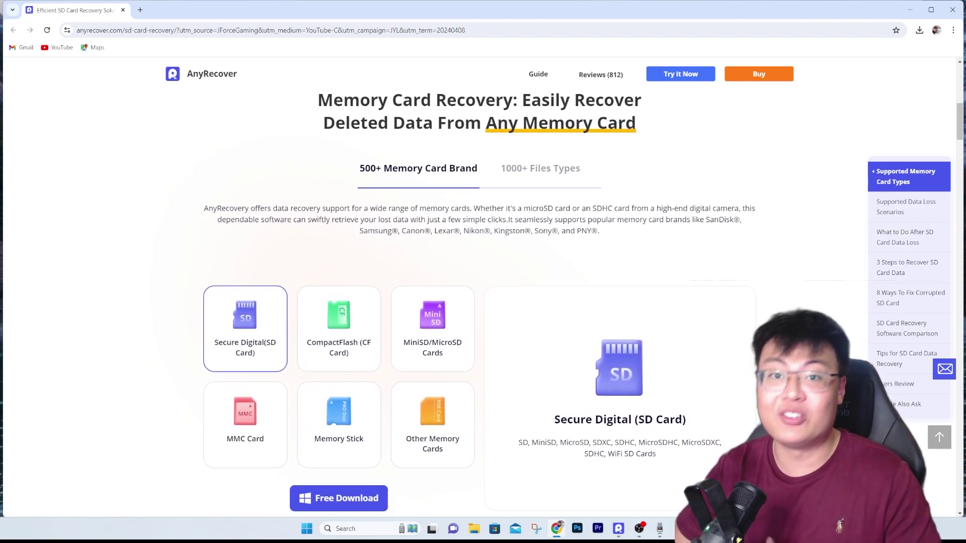
scroll(478, 287, "down", 1)
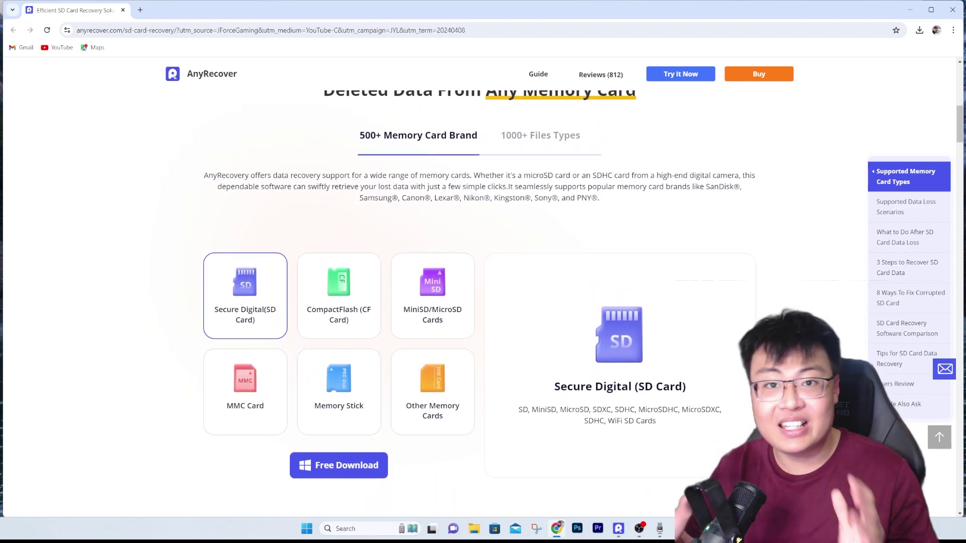
scroll(478, 287, "down", 1)
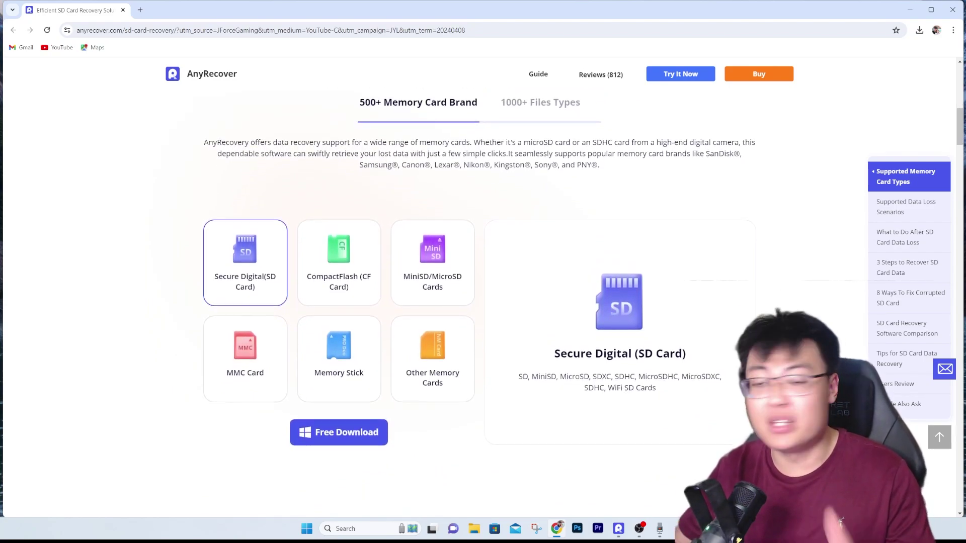
scroll(478, 287, "down", 1)
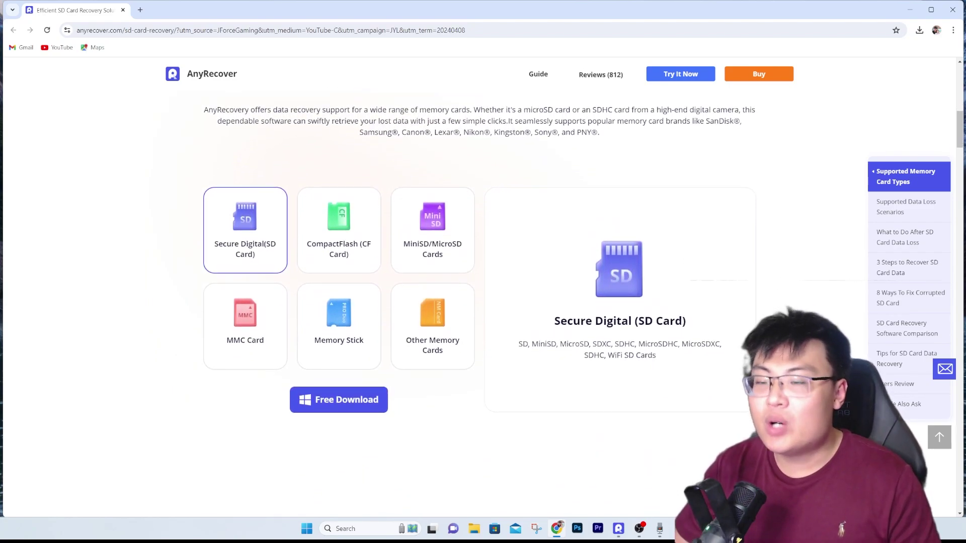
scroll(478, 287, "down", 1)
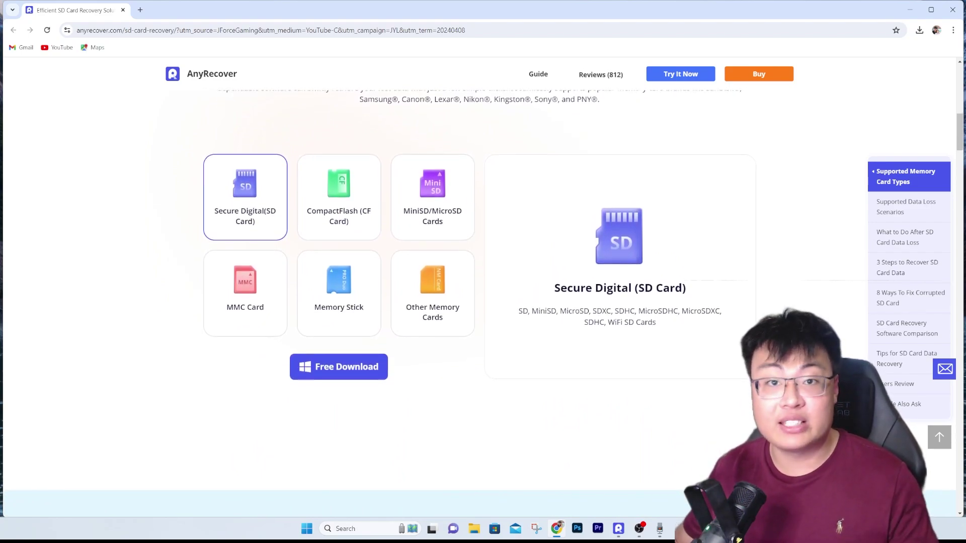
scroll(478, 286, "down", 1)
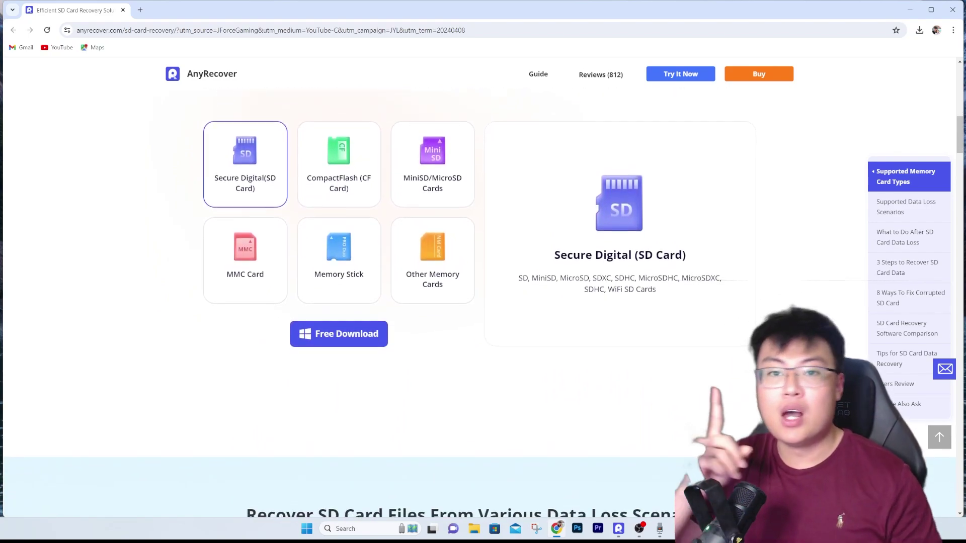
scroll(478, 287, "down", 1)
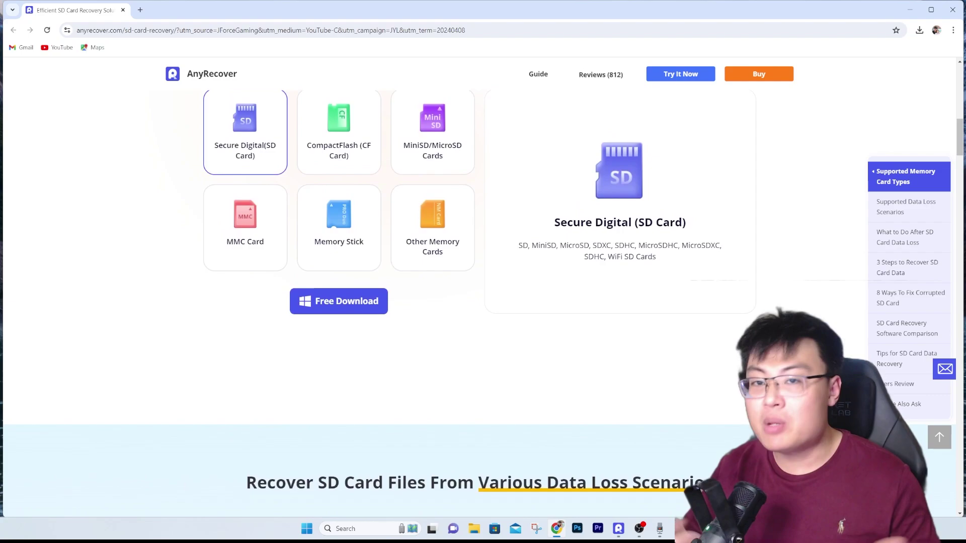
scroll(477, 287, "down", 1)
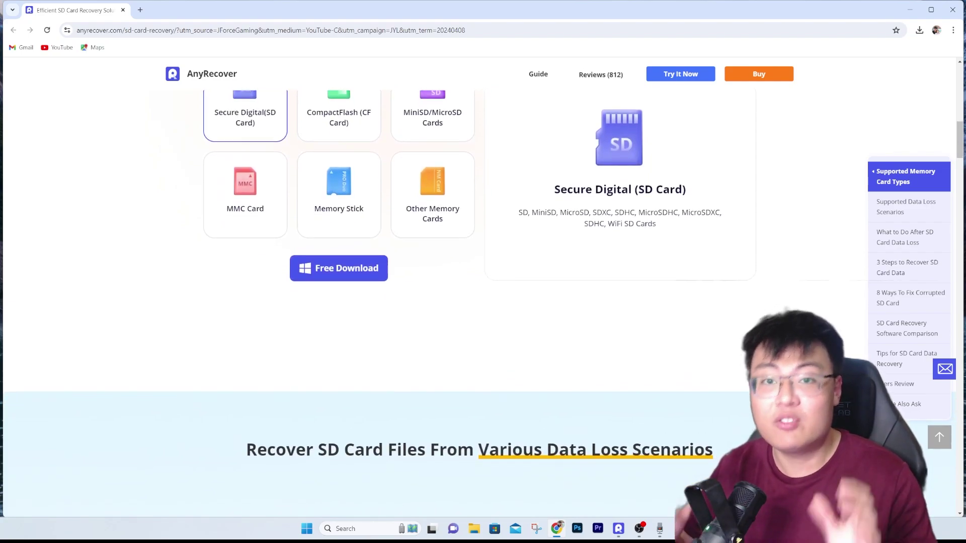
scroll(477, 287, "down", 1)
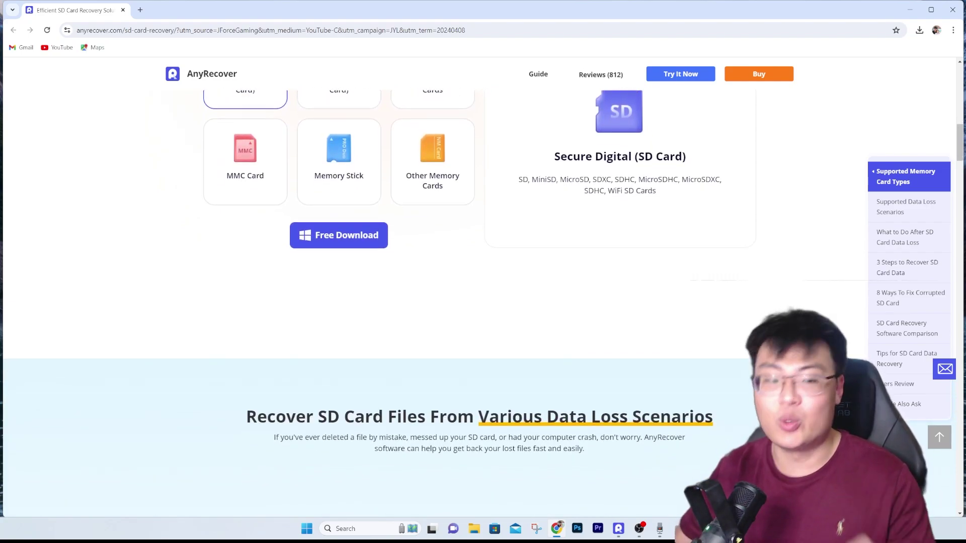
scroll(478, 287, "down", 1)
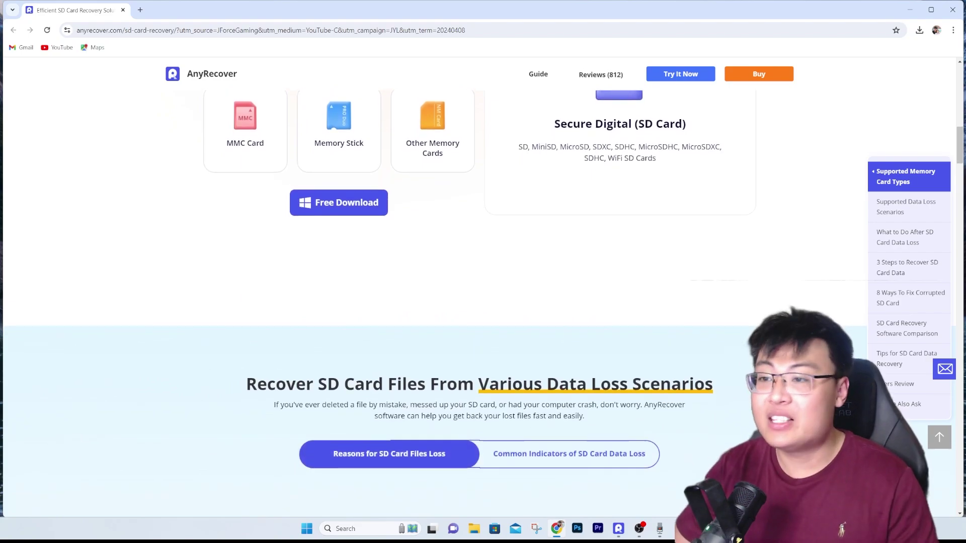
scroll(478, 287, "down", 1)
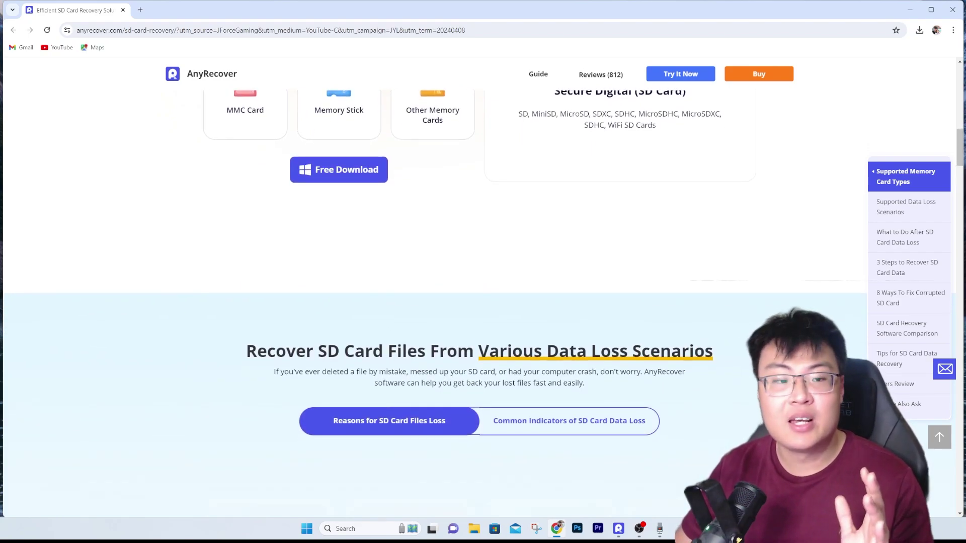
scroll(683, 394, "down", 1)
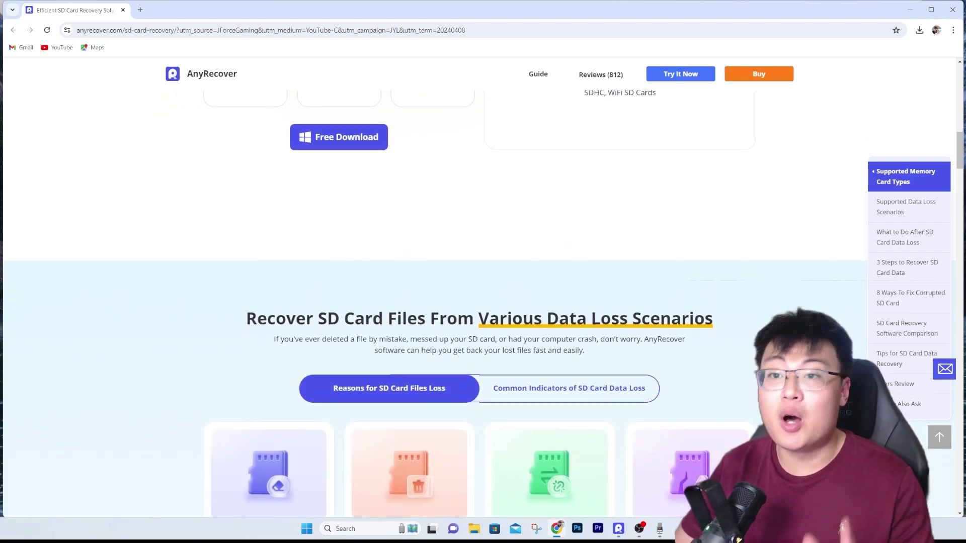
scroll(683, 394, "down", 1)
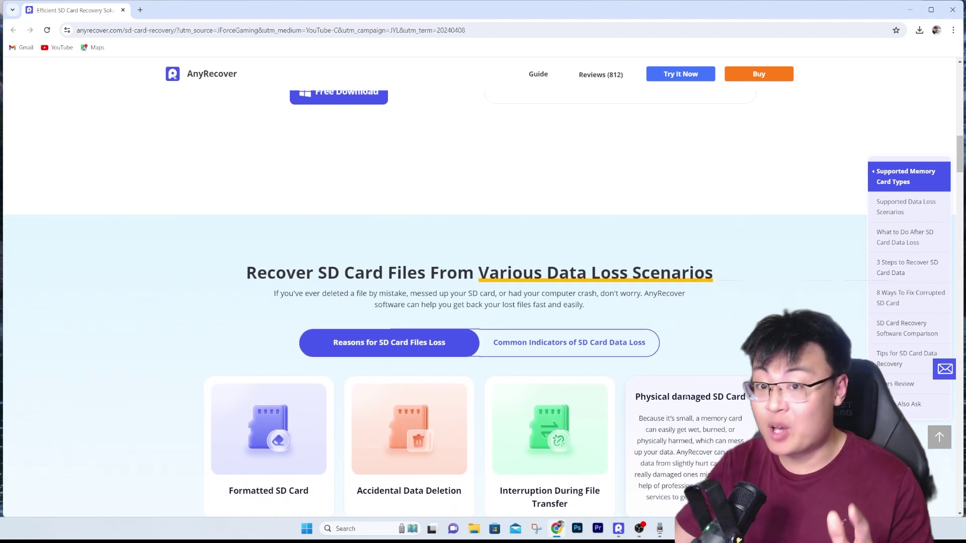
scroll(686, 398, "down", 1)
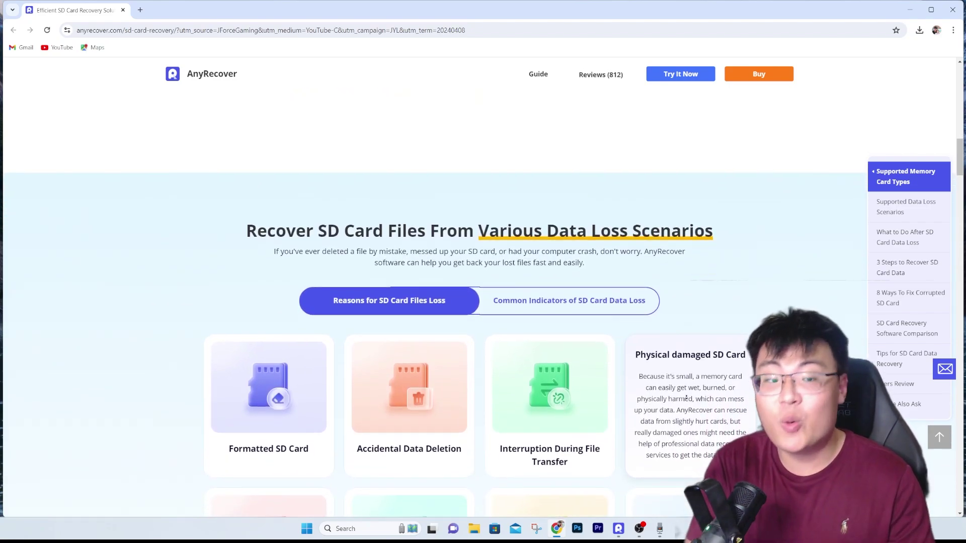
scroll(687, 397, "down", 1)
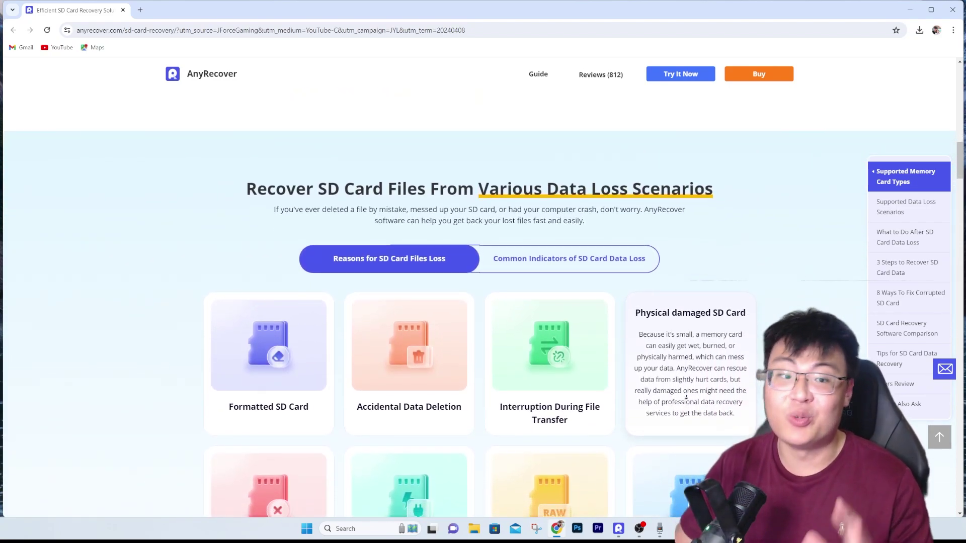
scroll(686, 398, "down", 1)
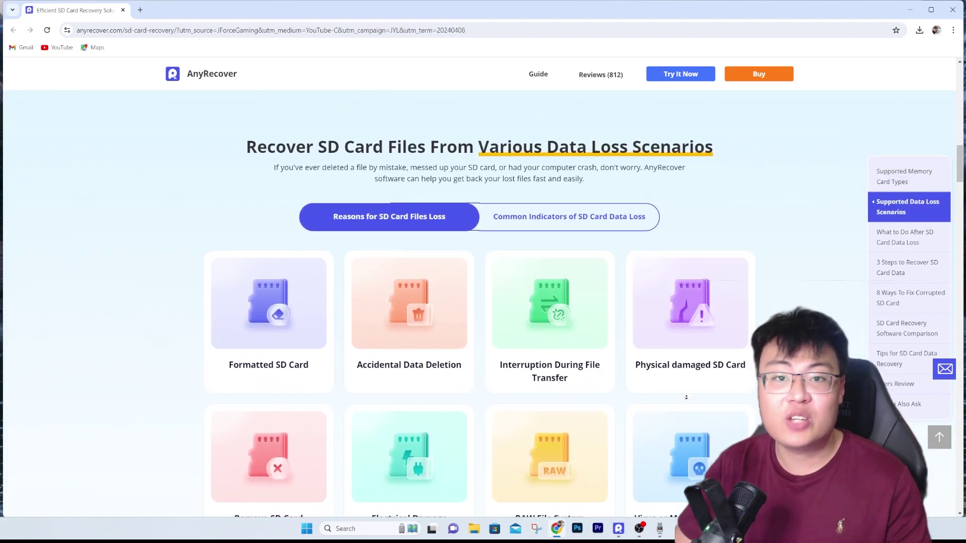
scroll(686, 398, "down", 1)
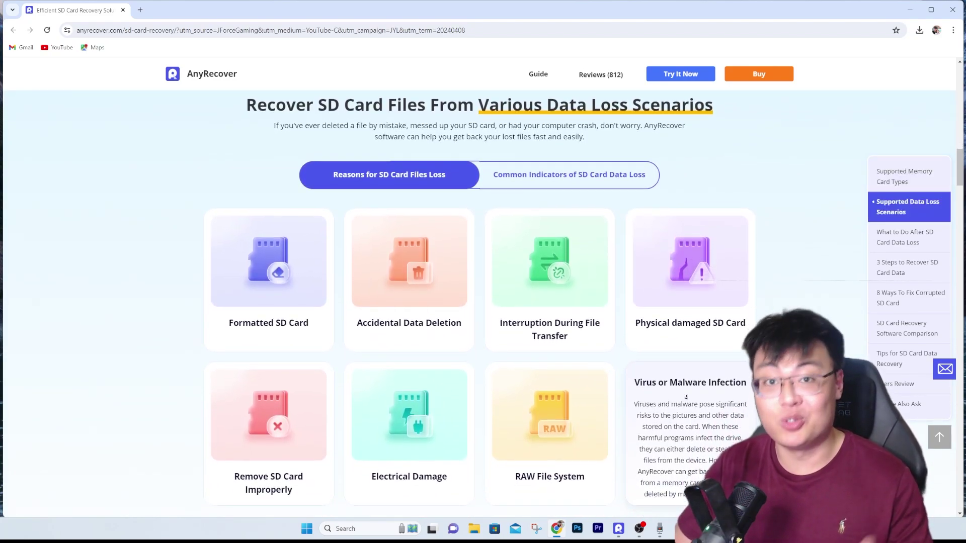
scroll(686, 397, "down", 1)
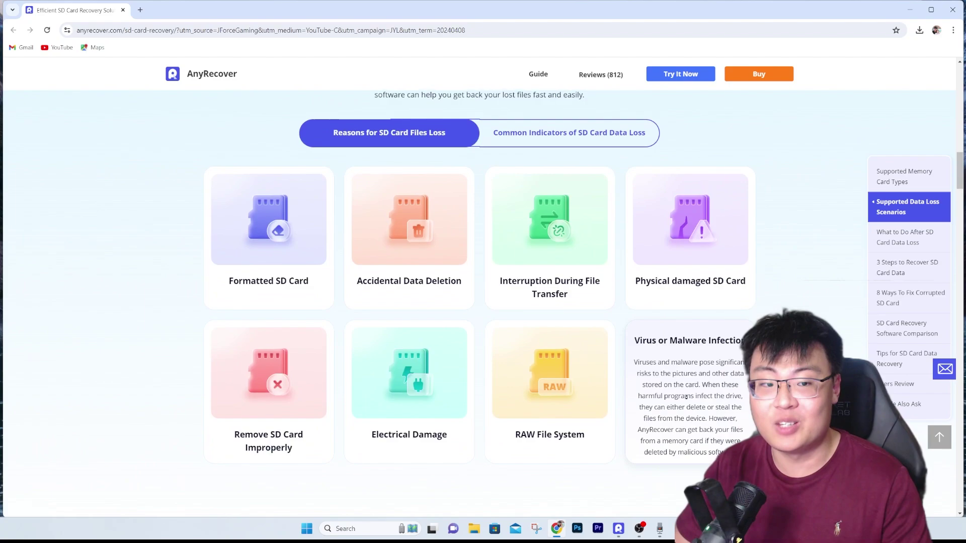
scroll(687, 398, "down", 1)
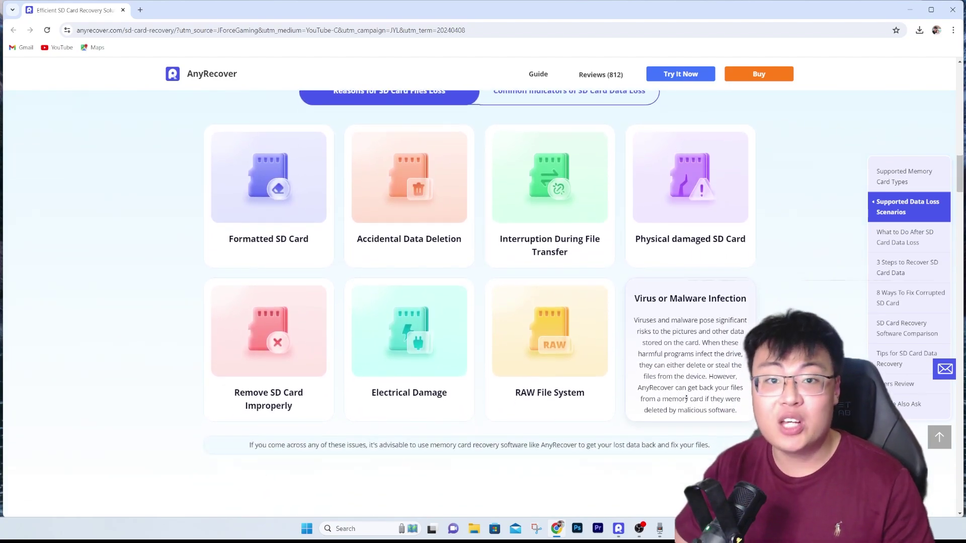
scroll(686, 397, "down", 1)
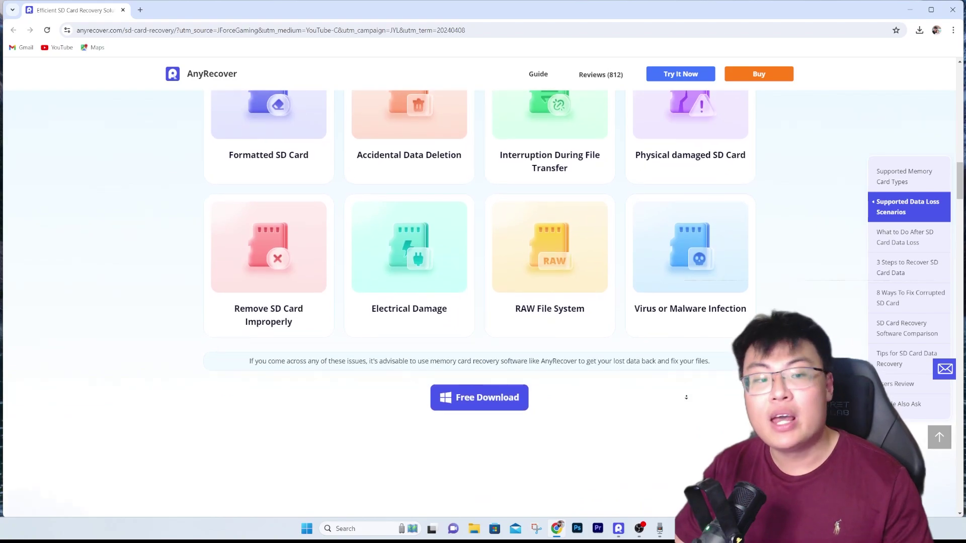
scroll(687, 397, "down", 1)
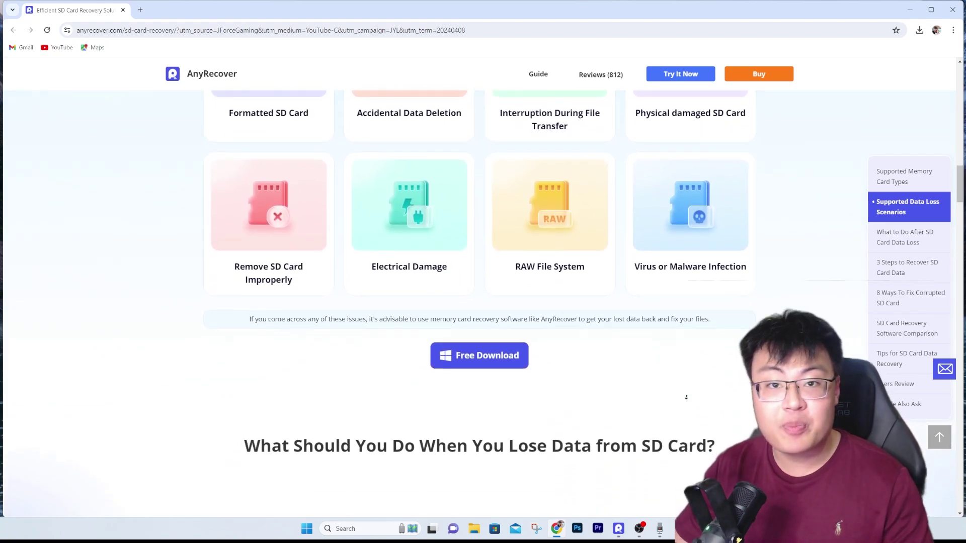
scroll(686, 397, "down", 1)
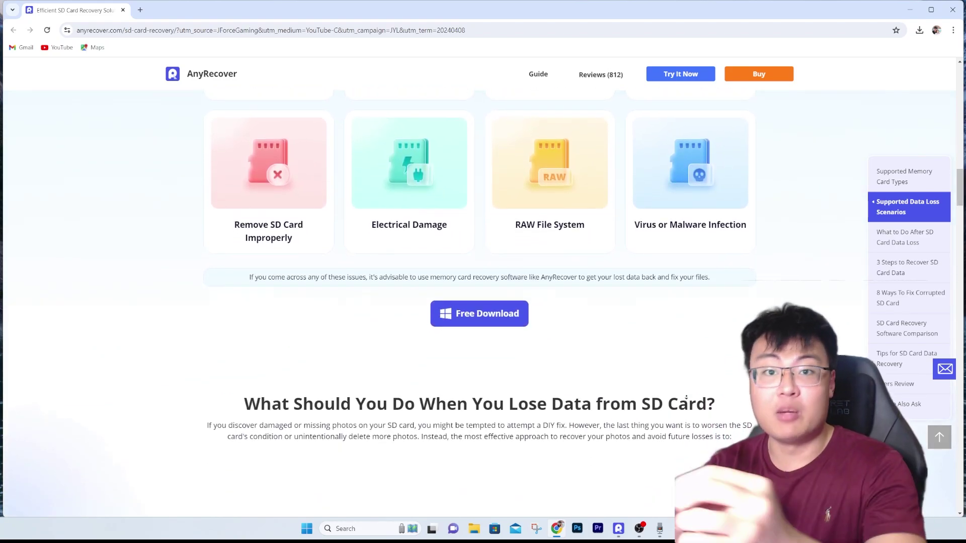
scroll(686, 398, "down", 1)
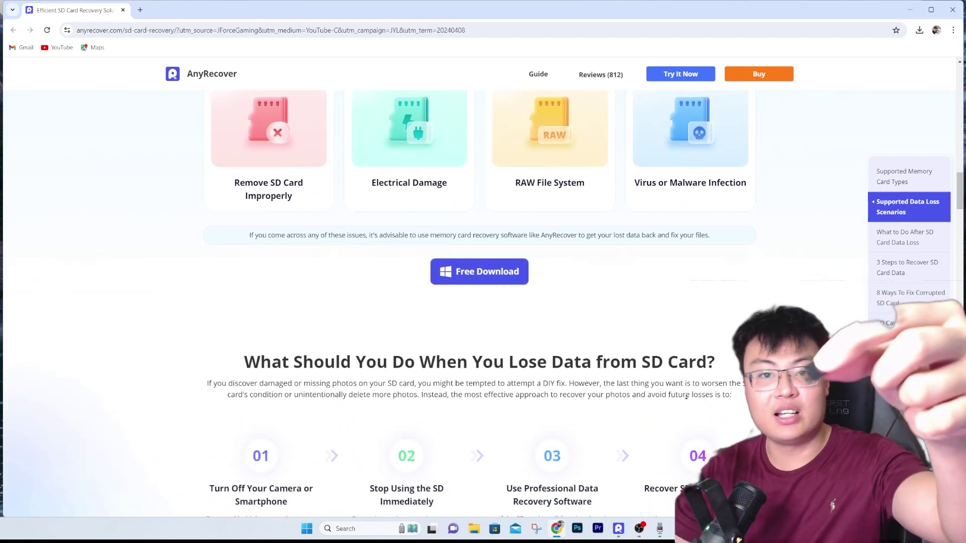
scroll(687, 398, "down", 1)
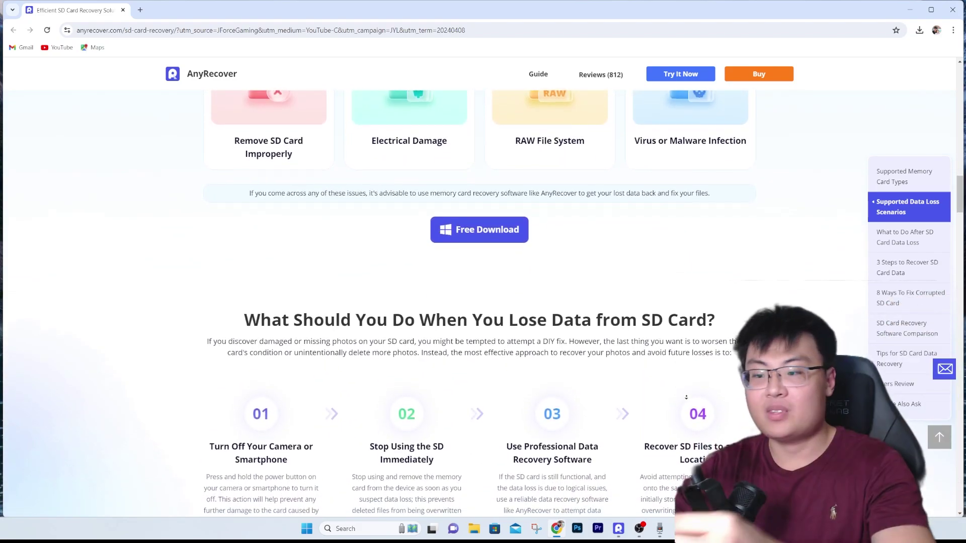
scroll(686, 397, "down", 1)
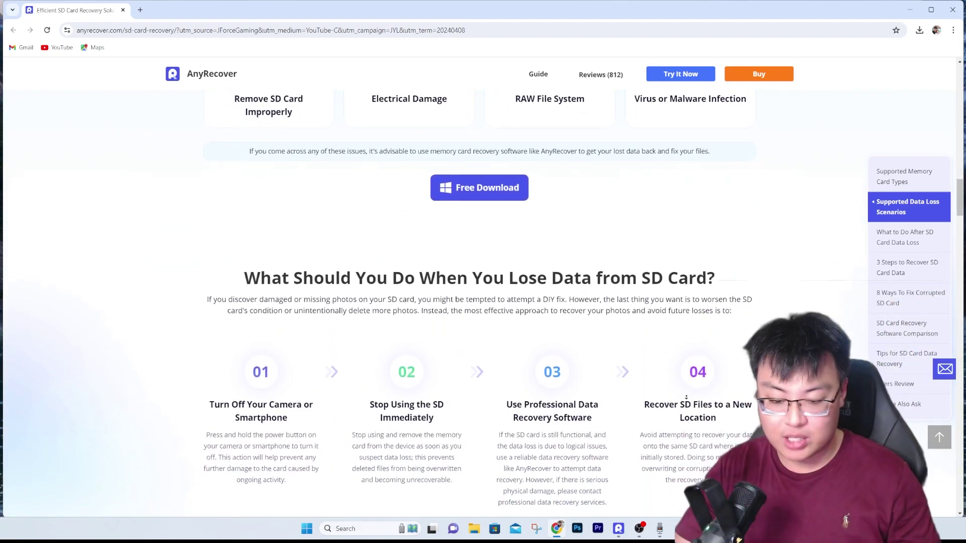
scroll(687, 398, "down", 1)
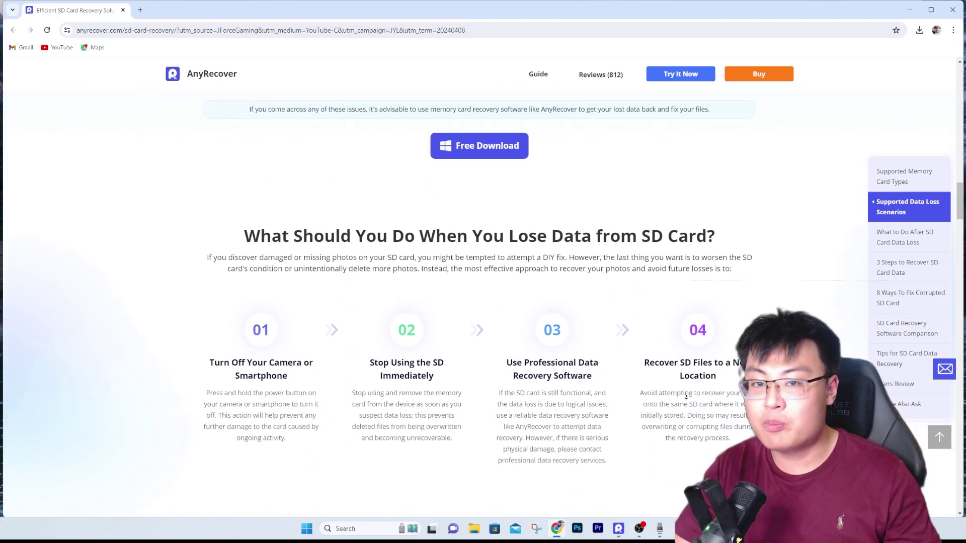
scroll(686, 398, "down", 1)
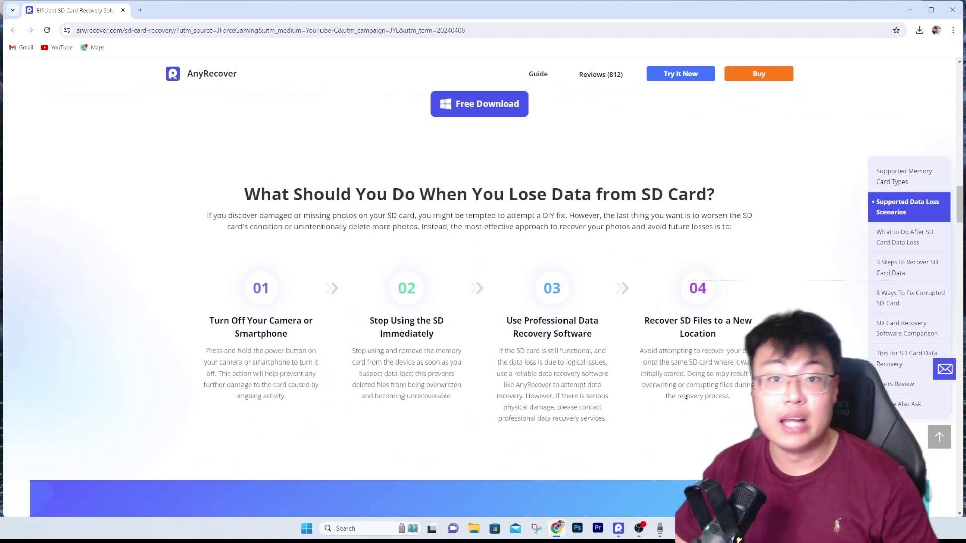
scroll(686, 397, "down", 1)
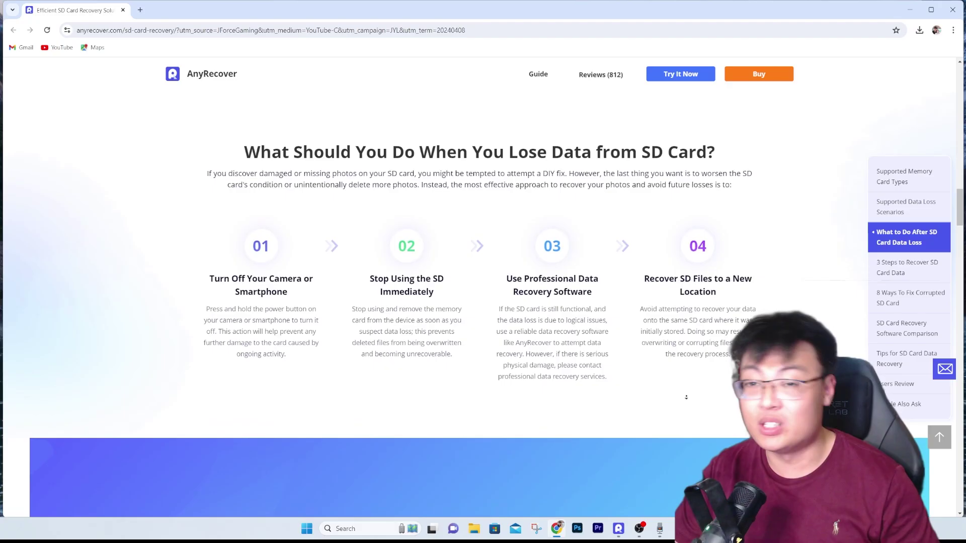
scroll(686, 398, "down", 1)
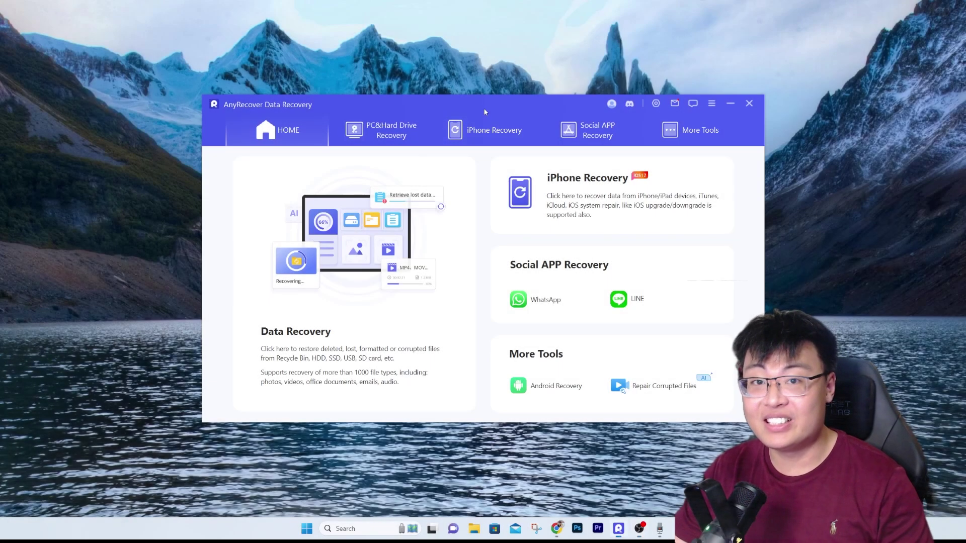
left_click_drag(484, 110, 414, 86)
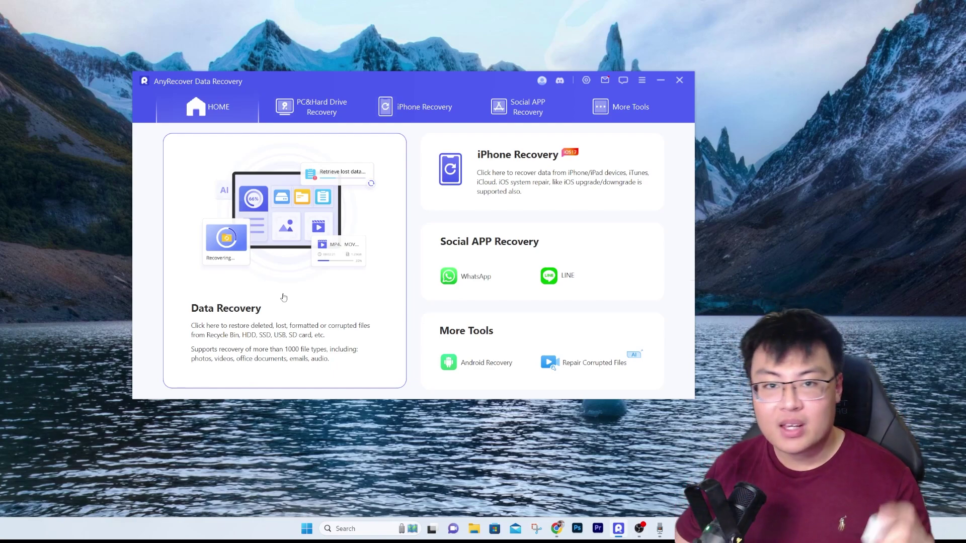
- Open PC & Hard Drive Recovery from the Data Recovery card on the Home tab
left_click(307, 271)
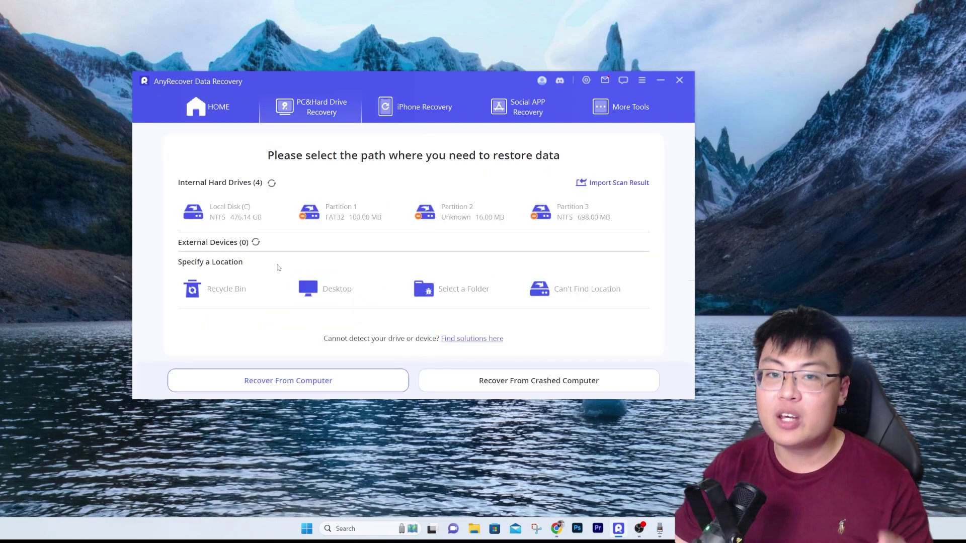
mouse_move(237, 228)
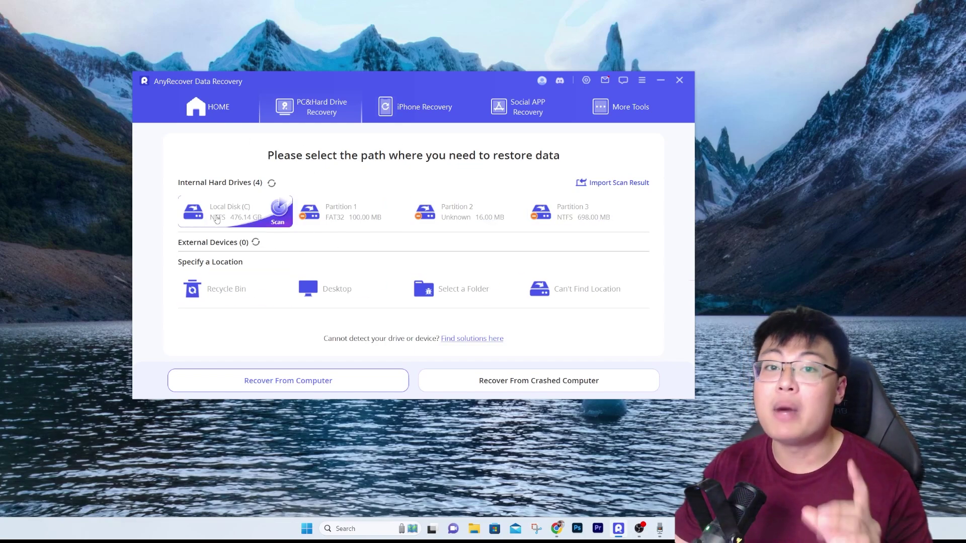
mouse_move(523, 220)
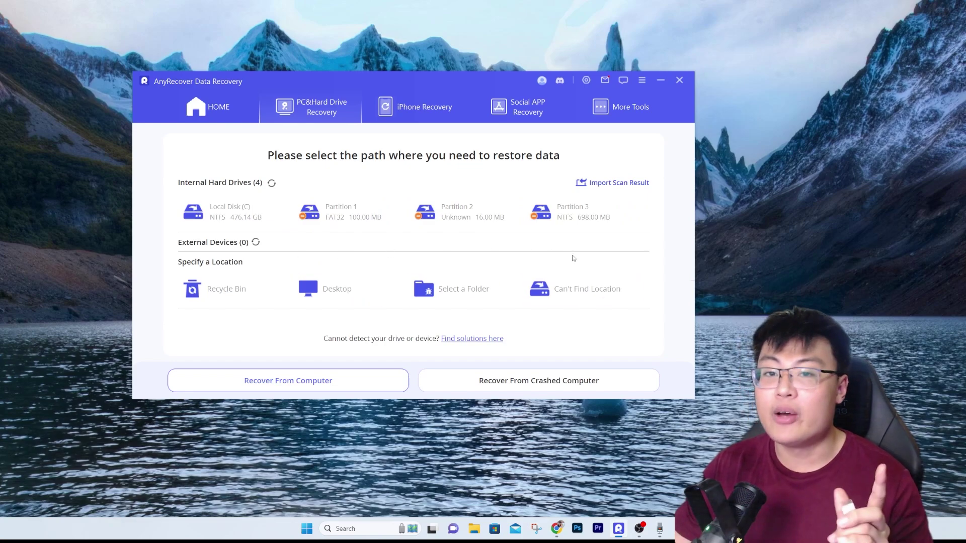
mouse_move(219, 206)
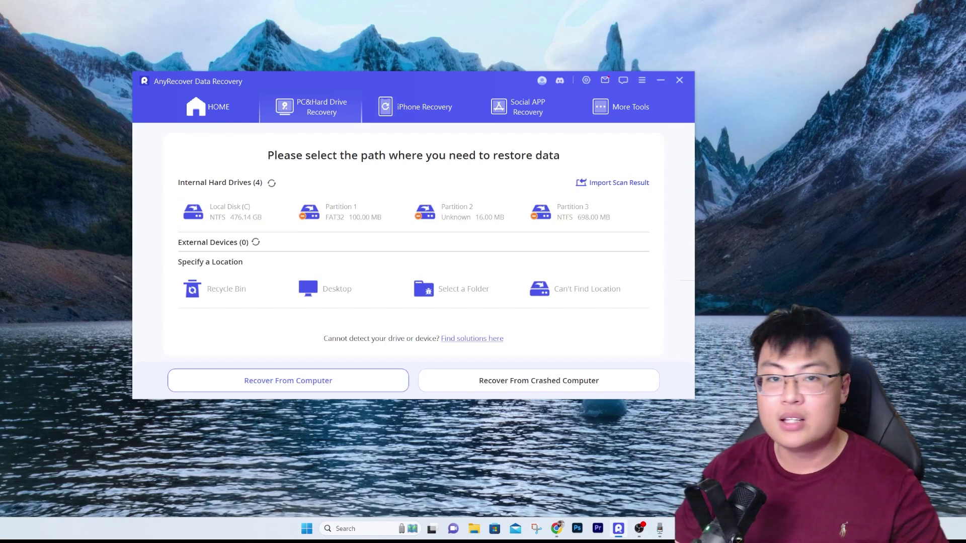
- Refresh External Devices and start scanning USB Drive (D), closing the Explorer pop-up
left_click(271, 184)
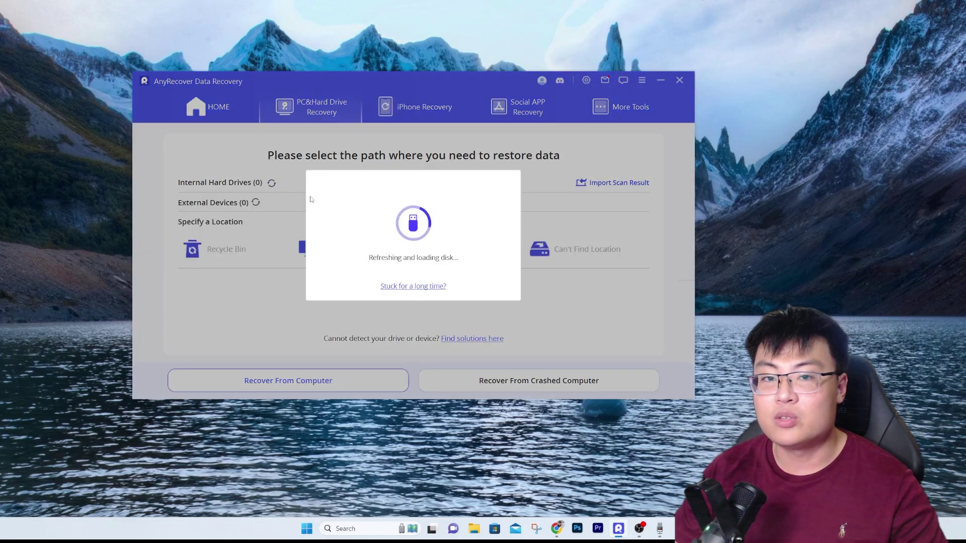
mouse_move(229, 284)
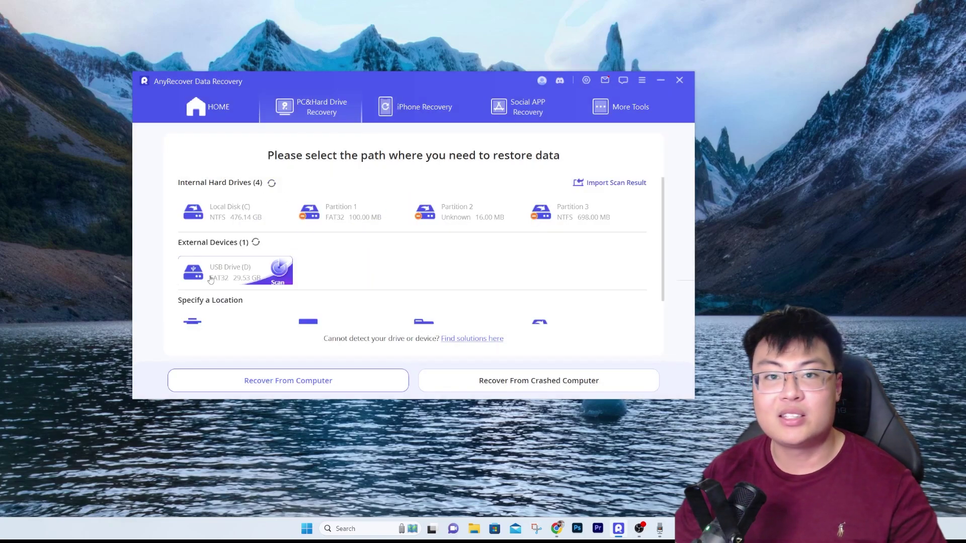
left_click(239, 282)
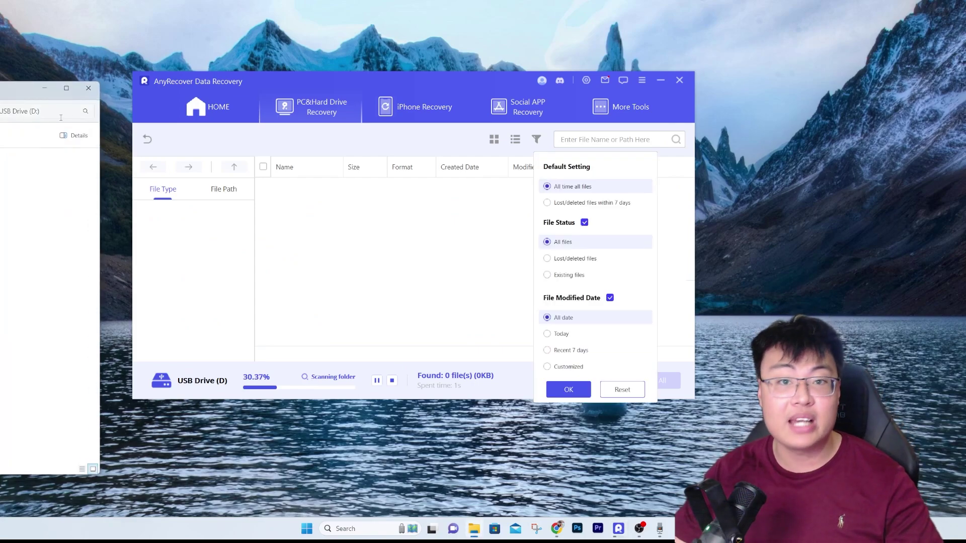
left_click_drag(27, 90, 591, 98)
left_click(652, 96)
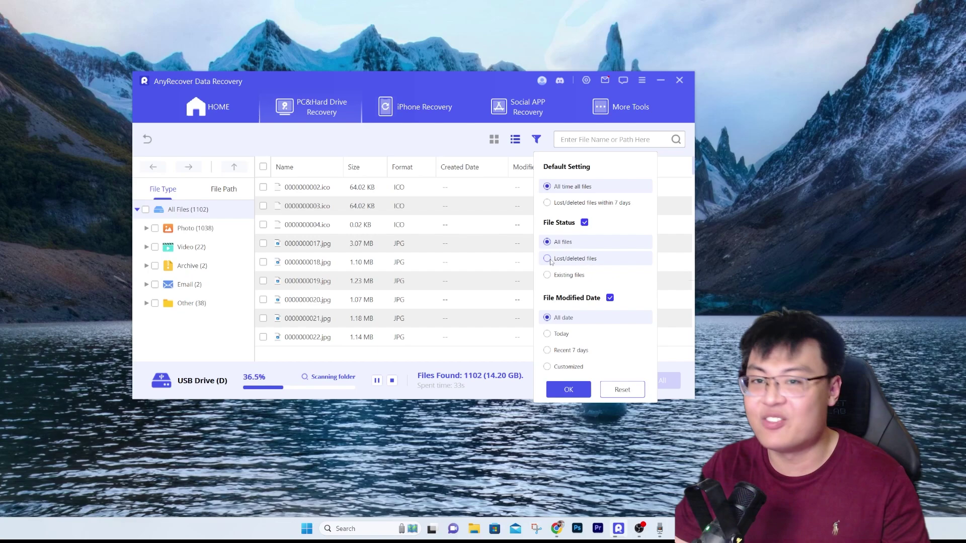
- Filter the scan results to lost/deleted files, keeping all modification dates
left_click(549, 259)
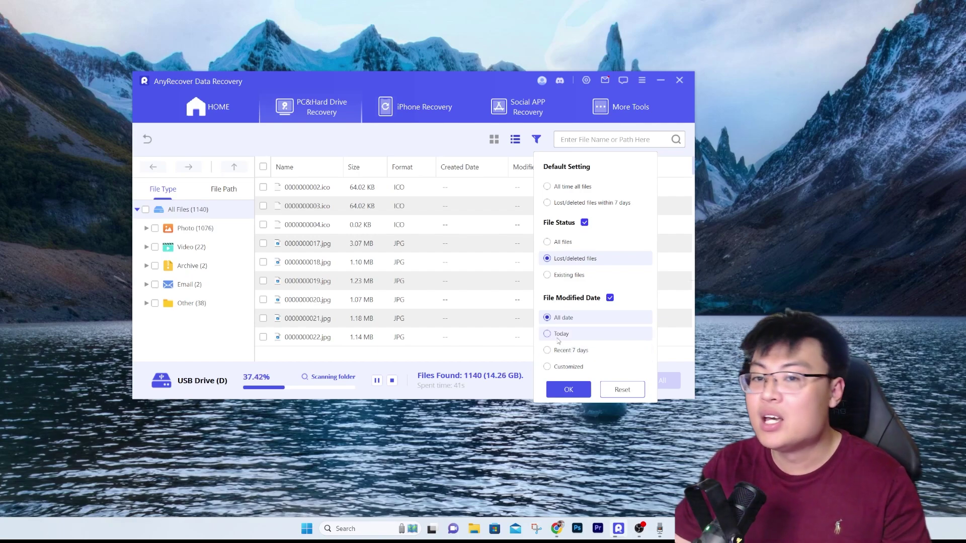
left_click(547, 367)
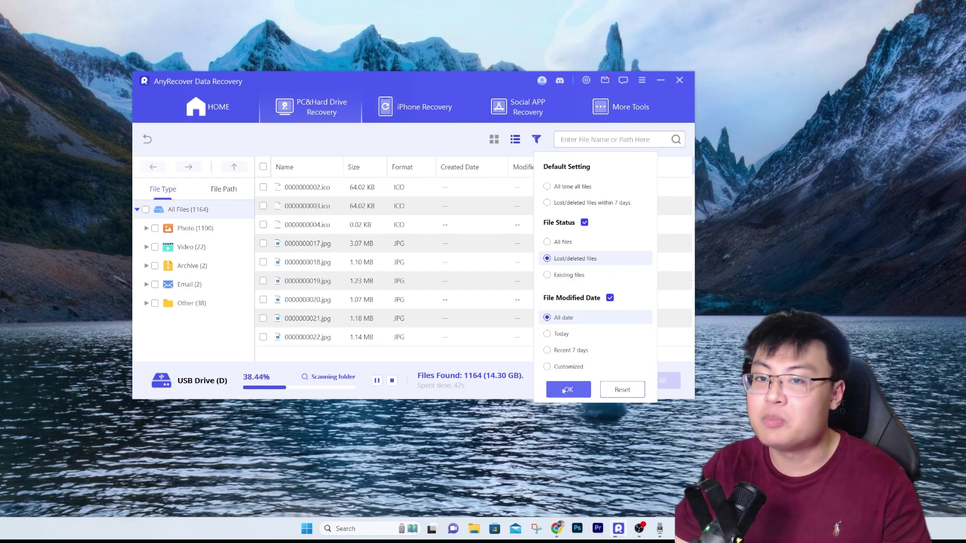
left_click(564, 398)
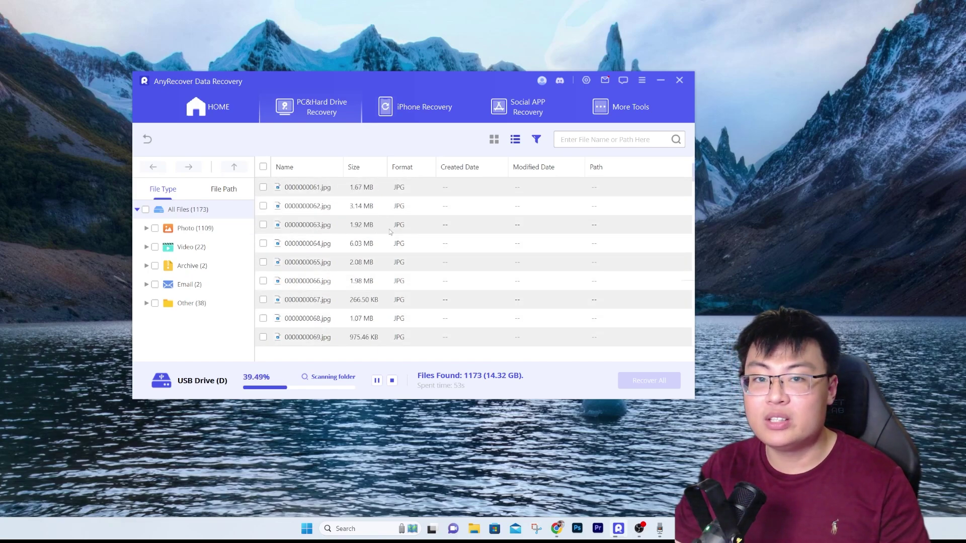
- Browse the Email, Other, Archive, Video and All Files categories of the scan results
left_click(185, 285)
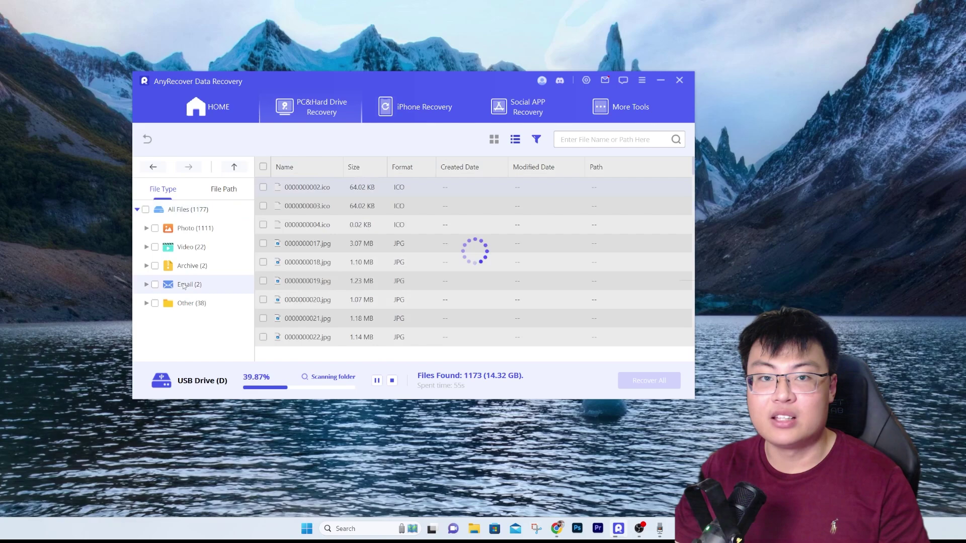
left_click(186, 301)
key("Up")
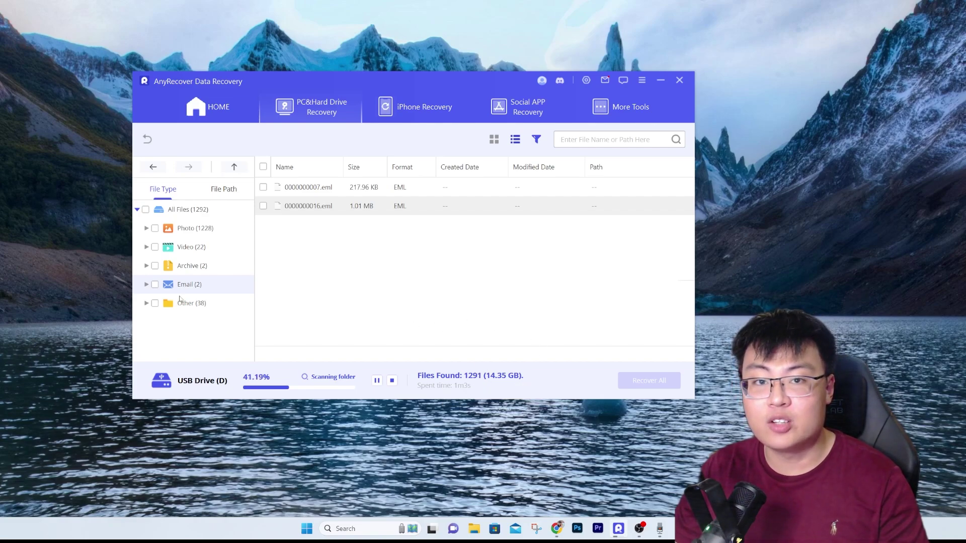
left_click(182, 267)
left_click(188, 247)
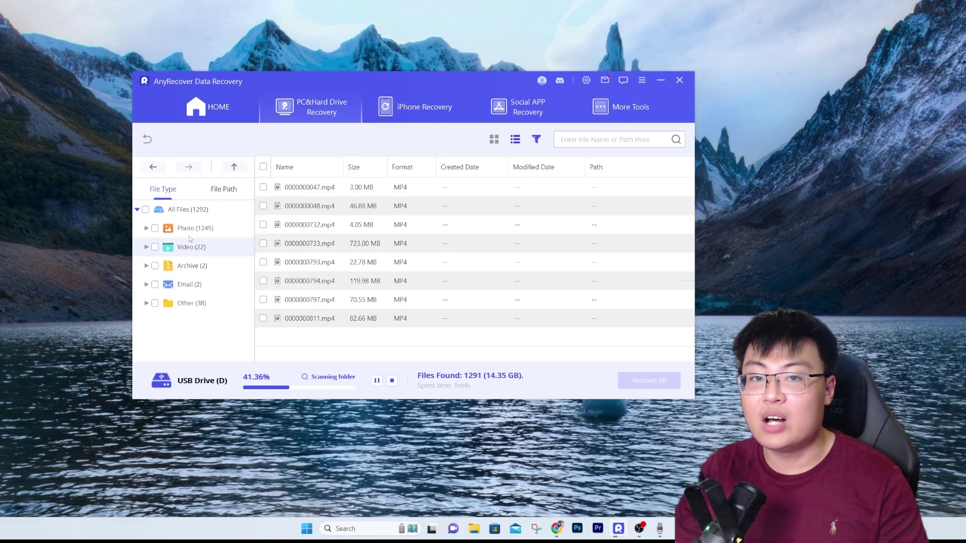
left_click(196, 211)
left_click(204, 283)
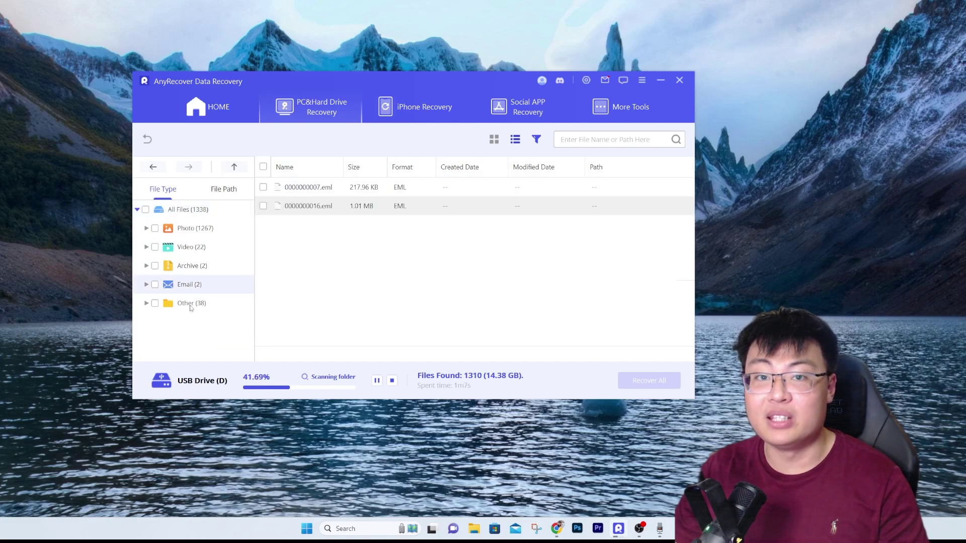
left_click(192, 304)
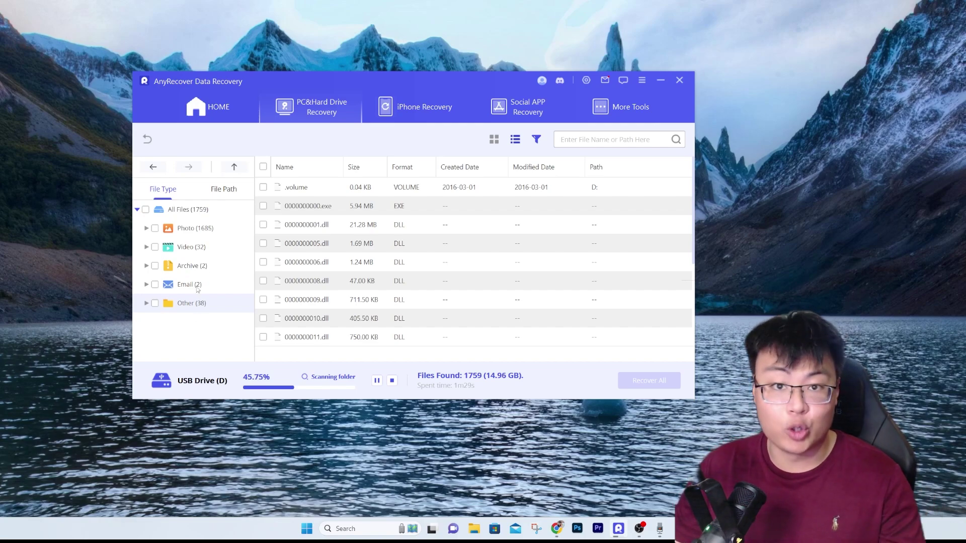
- Show and scroll through the recovered Photo files, then bring up File Explorer
left_click(187, 229)
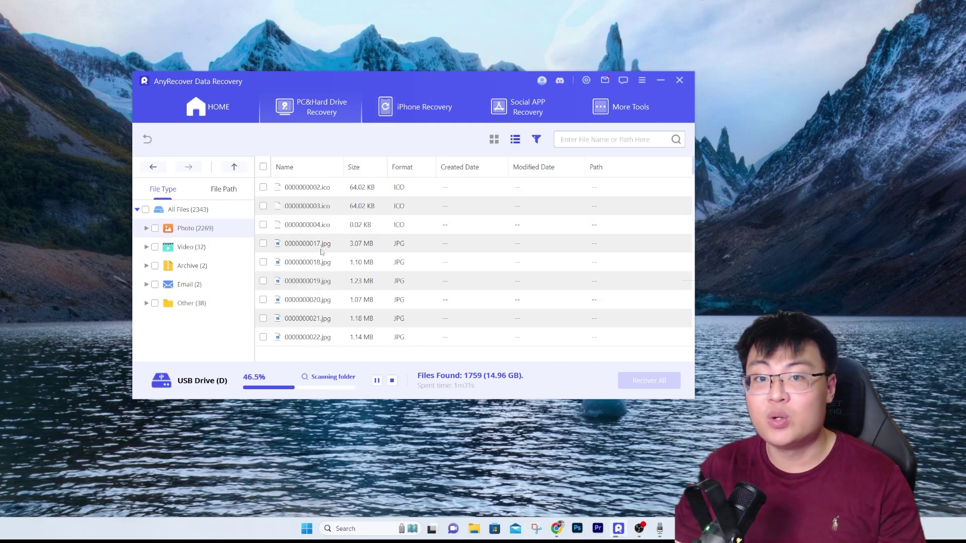
scroll(392, 240, "down", 15)
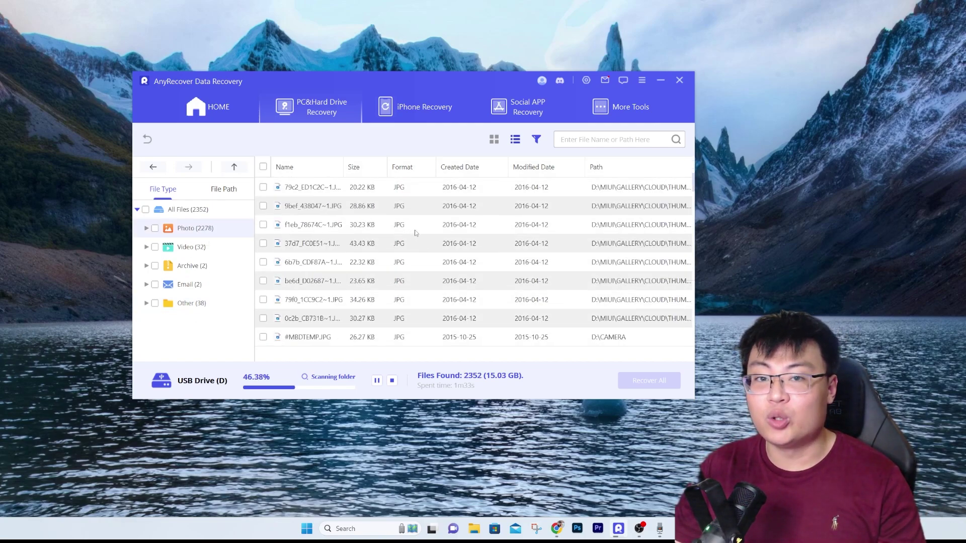
scroll(500, 234, "down", 10)
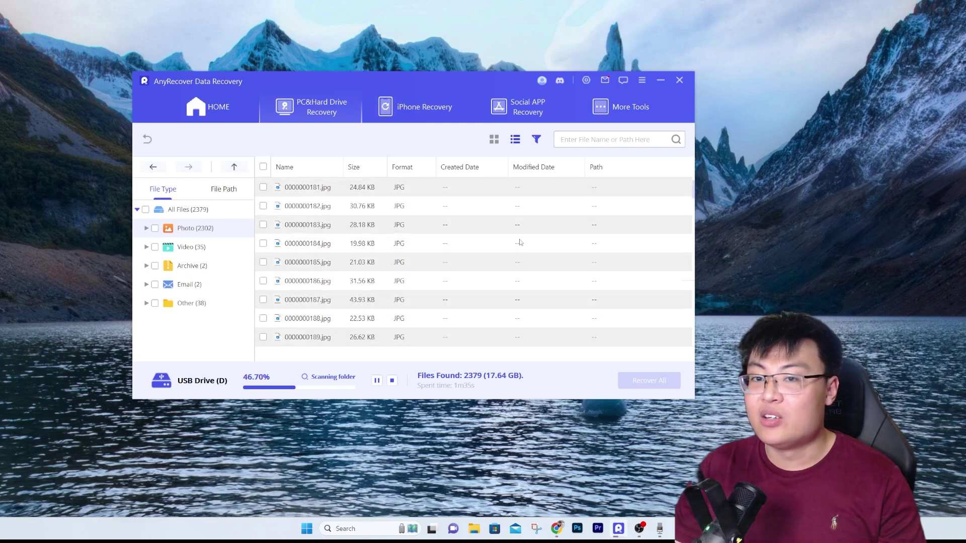
scroll(537, 244, "up", 1)
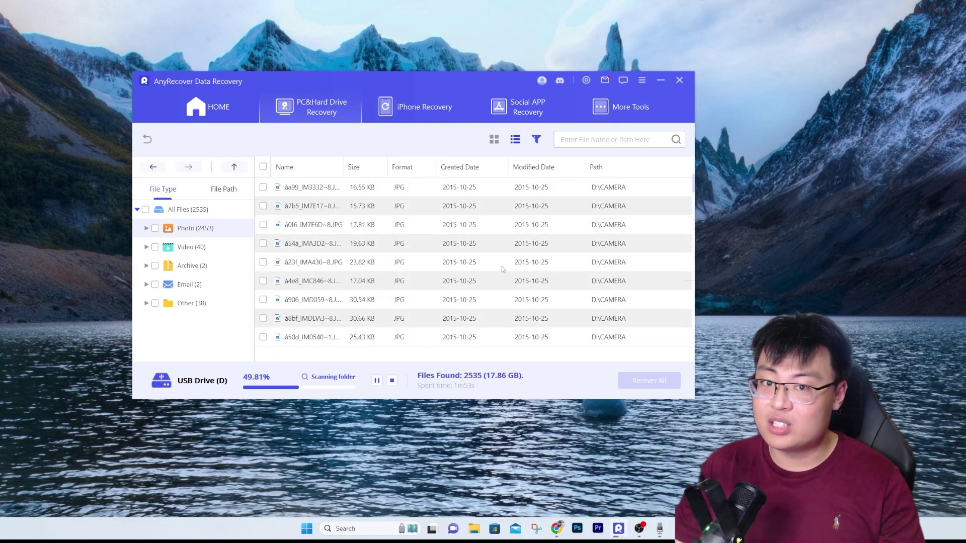
left_click(474, 528)
left_click_drag(388, 100, 559, 56)
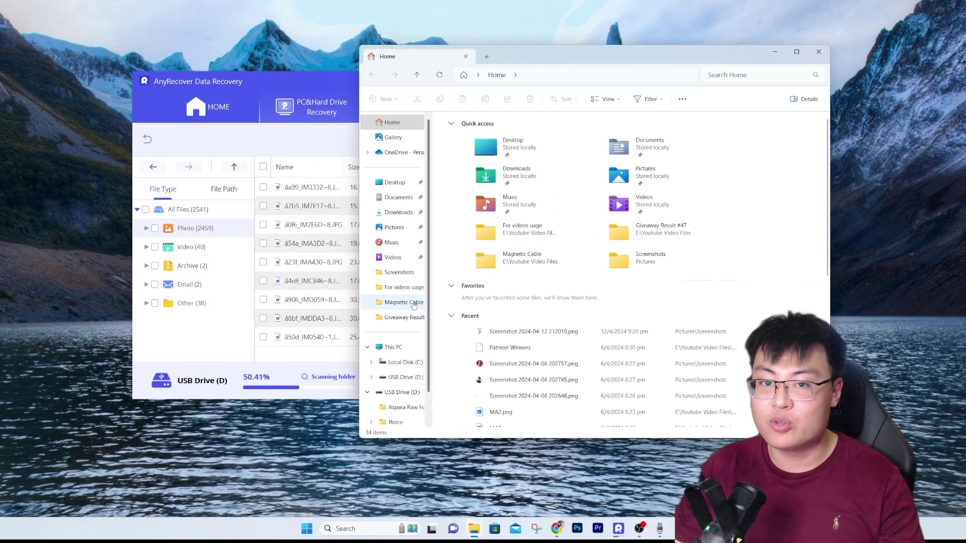
left_click(397, 347)
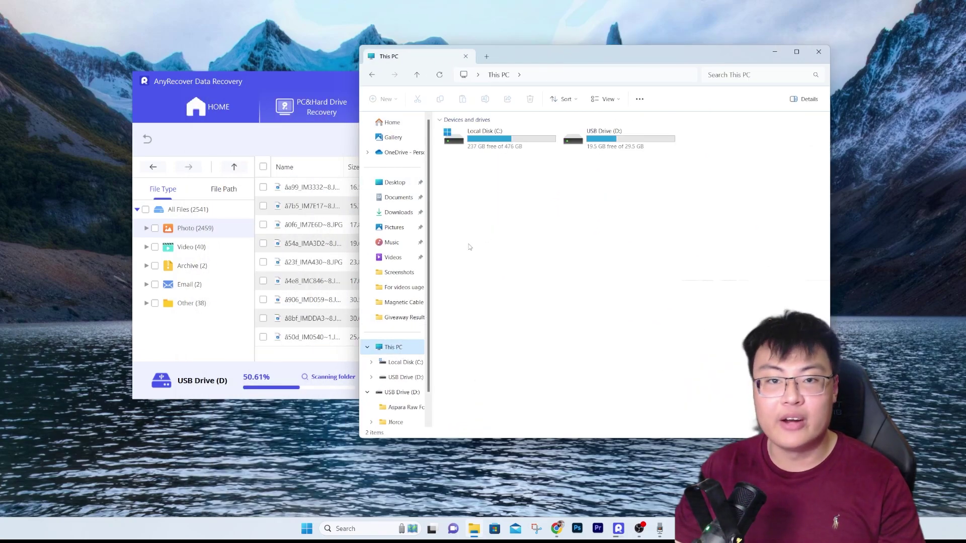
double_click(619, 143)
left_click_drag(603, 55, 561, 37)
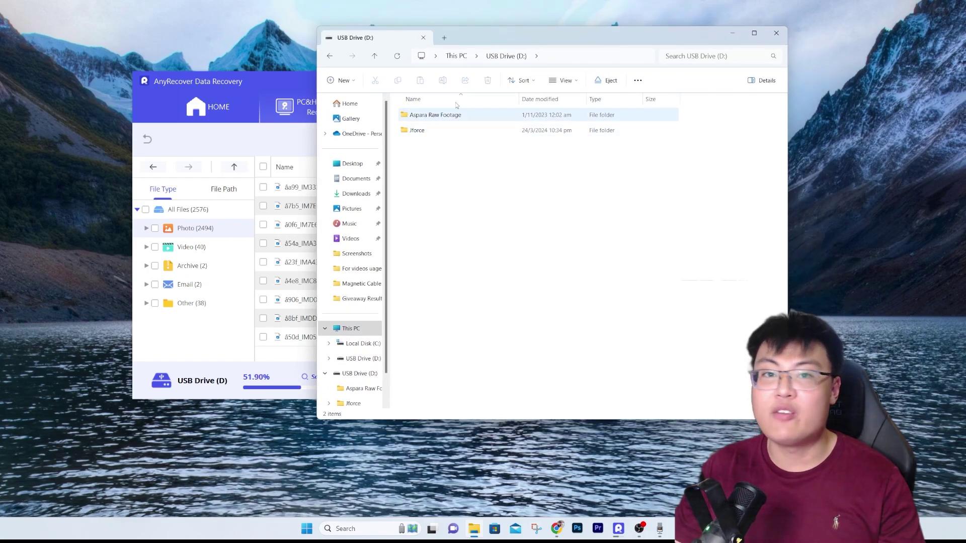
left_click_drag(513, 36, 645, 111)
double_click(563, 187)
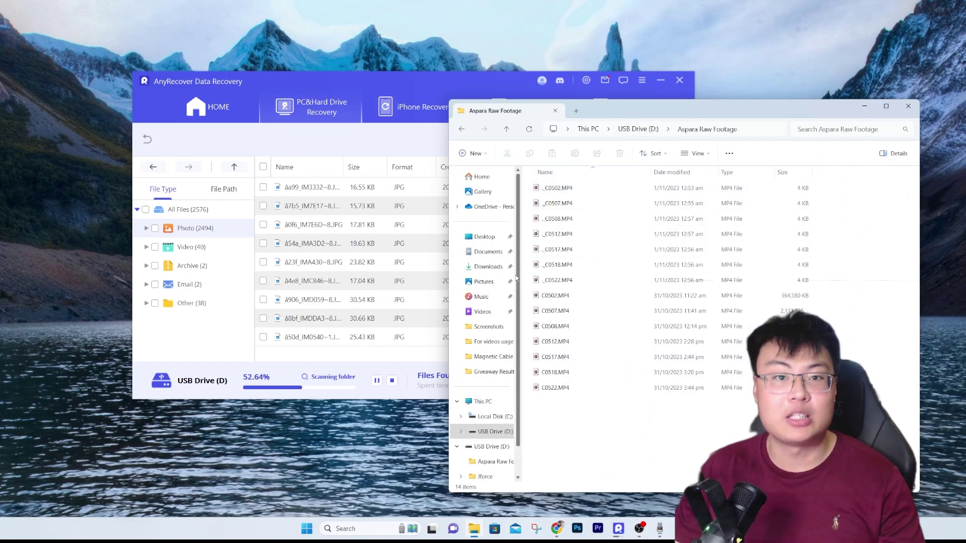
left_click(461, 129)
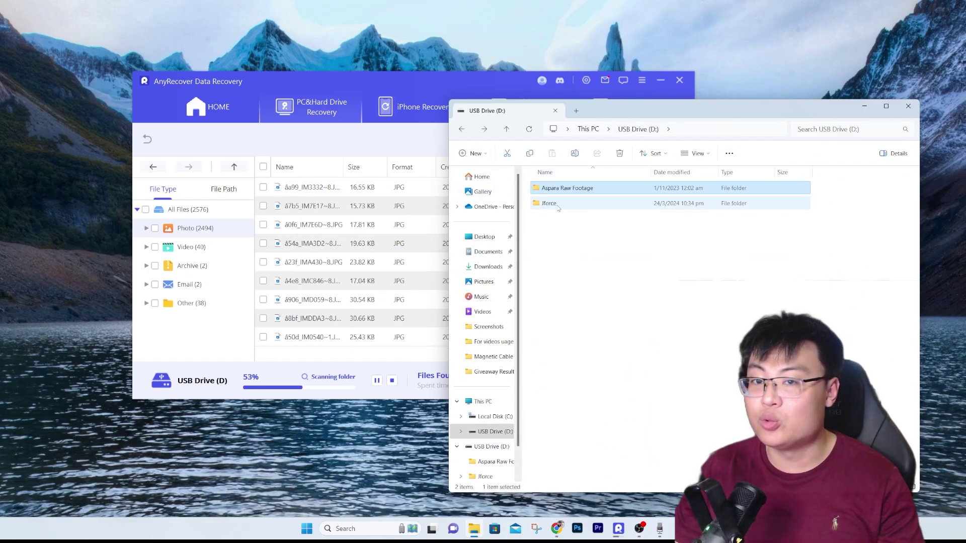
double_click(542, 204)
left_click(462, 129)
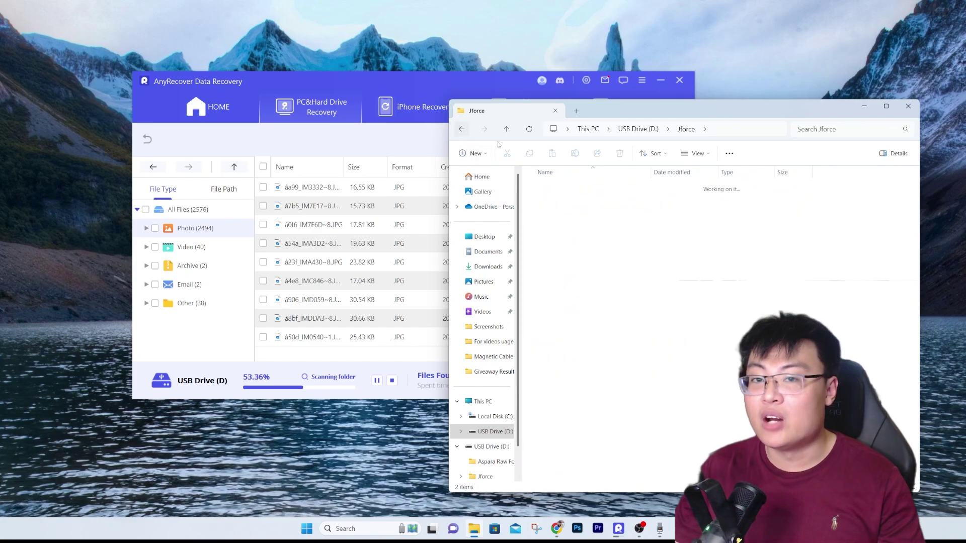
left_click_drag(658, 115, 393, 90)
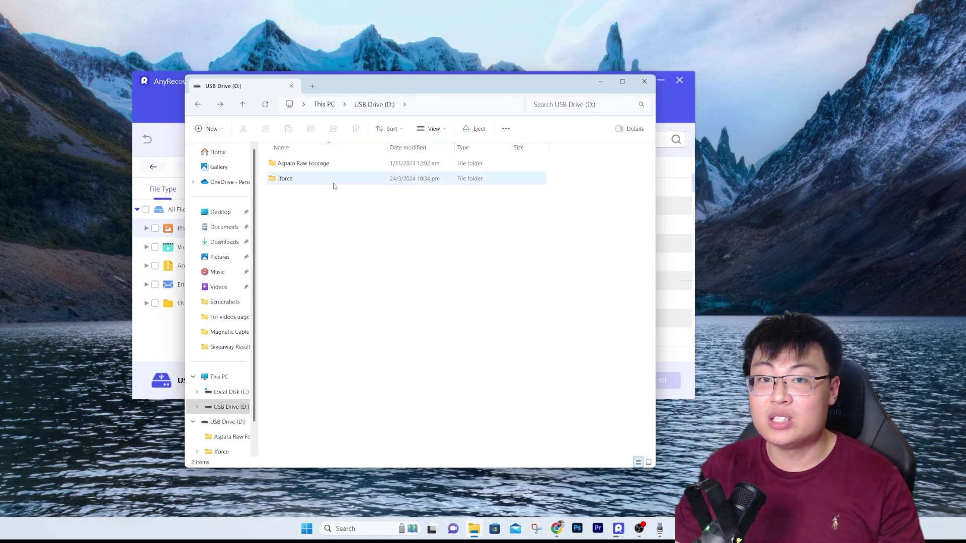
double_click(370, 182)
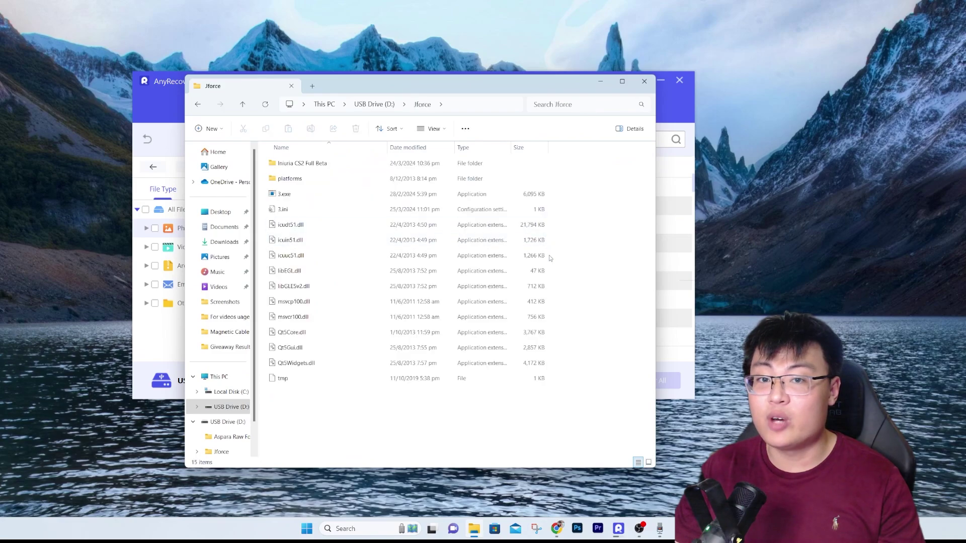
left_click(197, 105)
left_click_drag(352, 86, 211, 104)
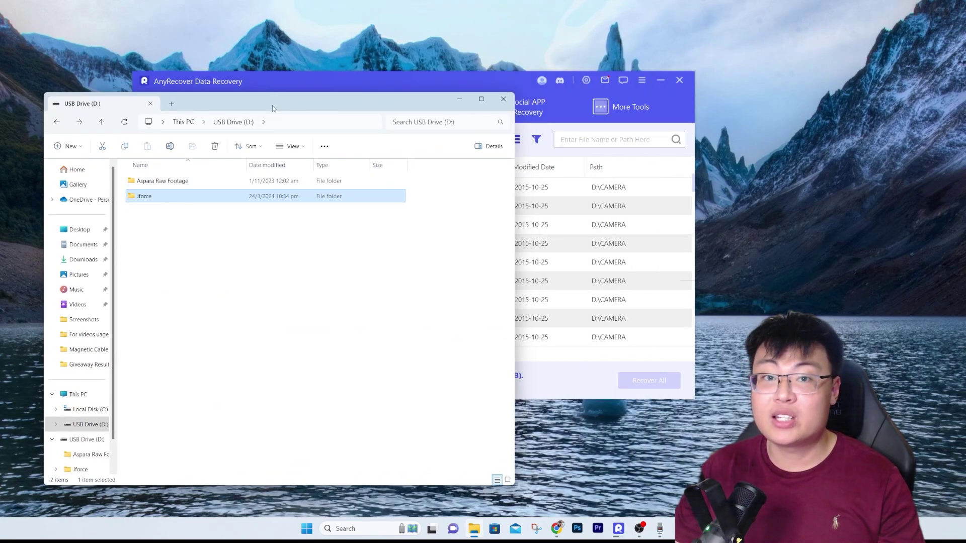
left_click_drag(273, 104, 643, 81)
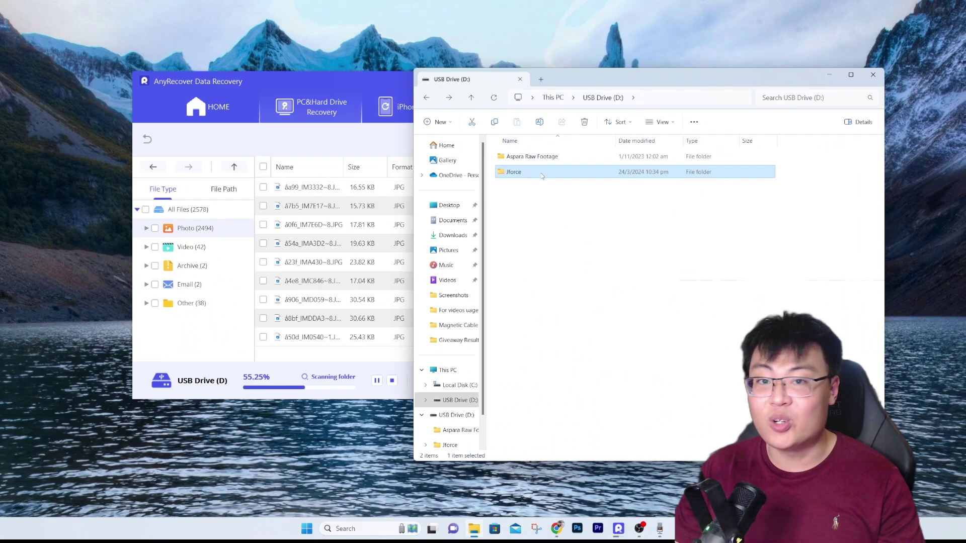
left_click(873, 74)
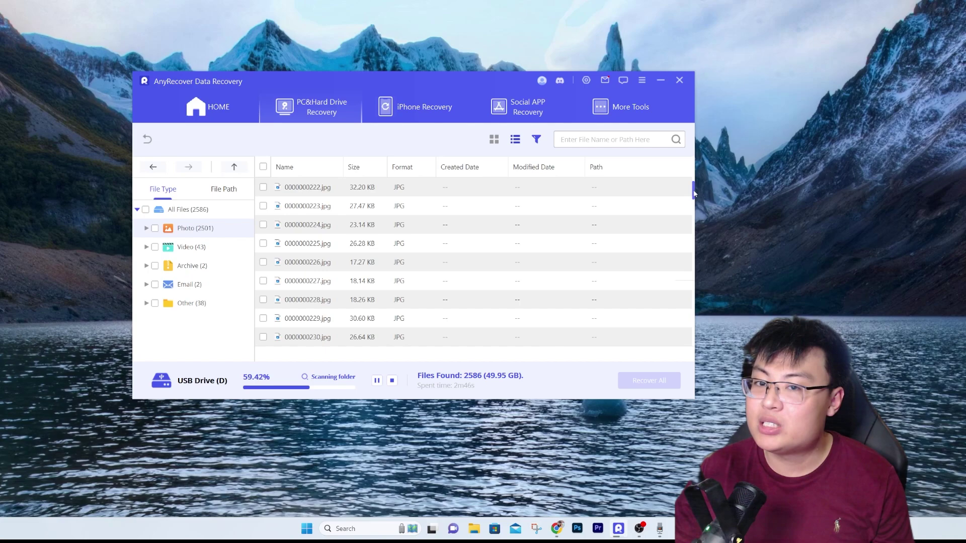
- Pause and then stop the USB scan, confirming Stop so it ends at 2589 files
left_click_drag(695, 193, 694, 184)
left_click(377, 380)
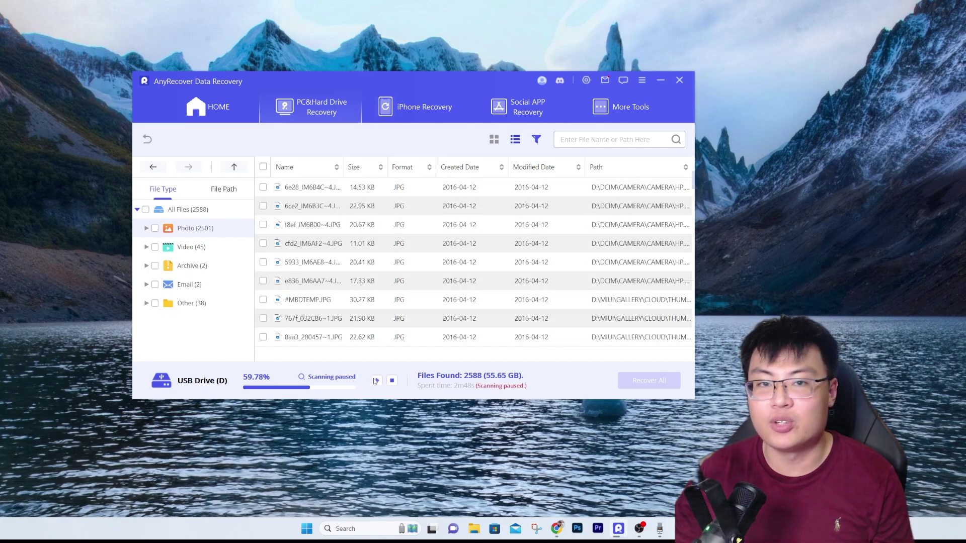
scroll(433, 284, "up", 5)
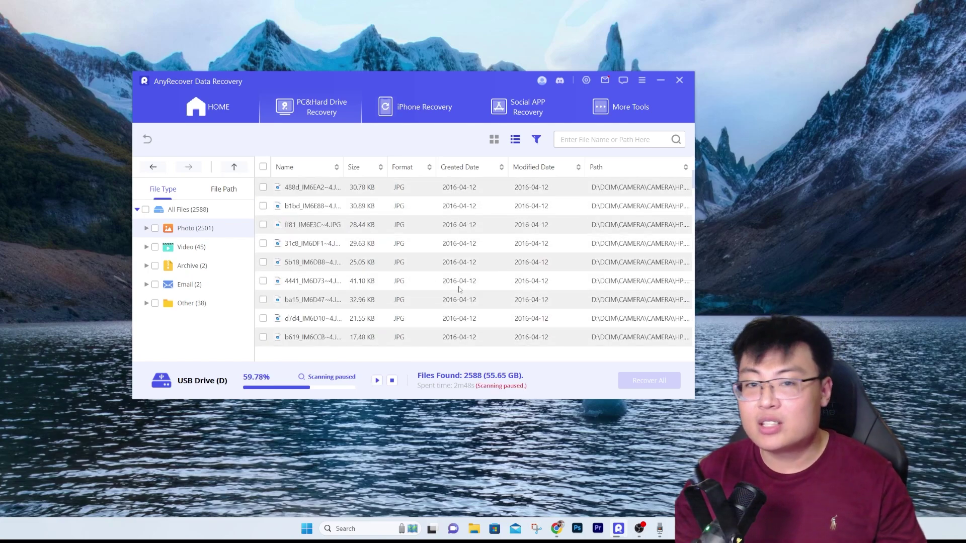
left_click(392, 381)
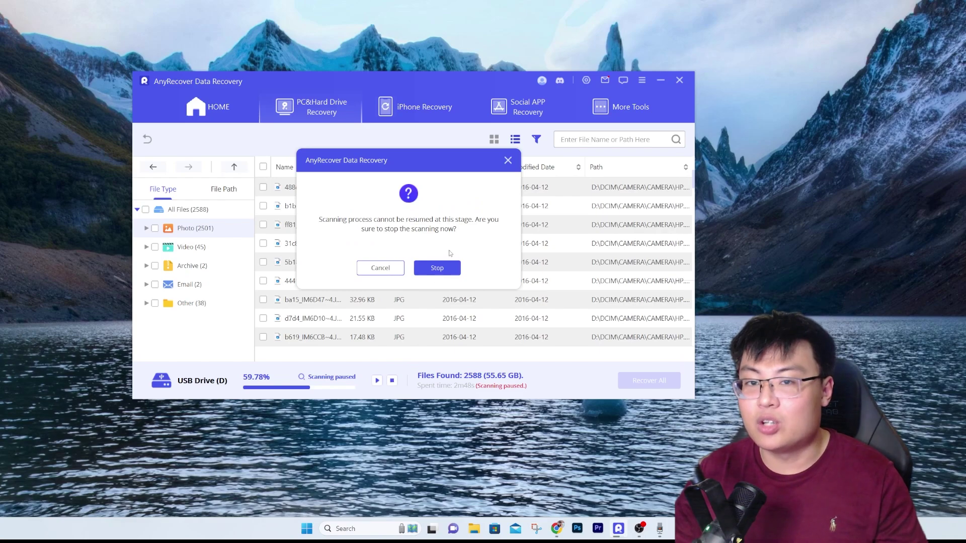
left_click(437, 267)
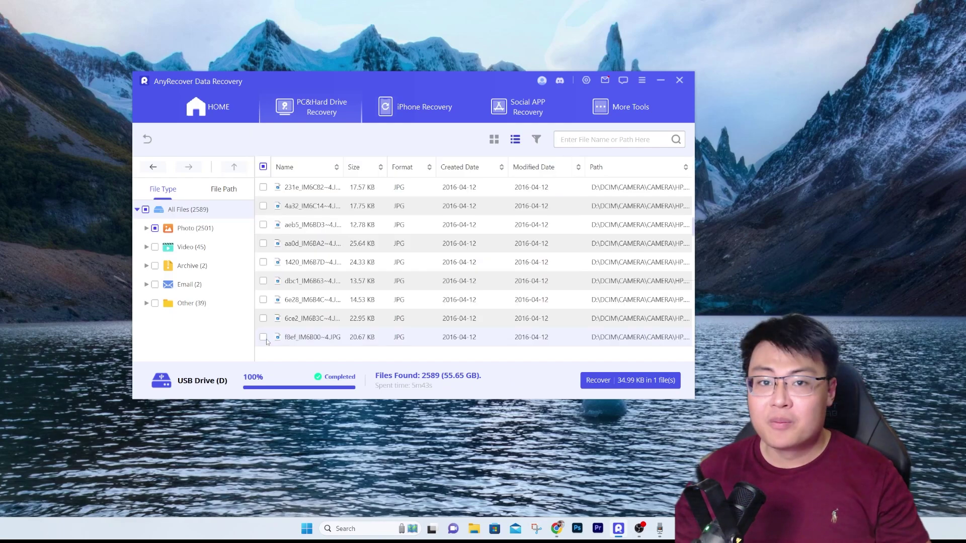
- Check the Video, Archive, Email and Other categories, then switch to the File Path view
scroll(343, 299, "down", 2)
left_click(186, 246)
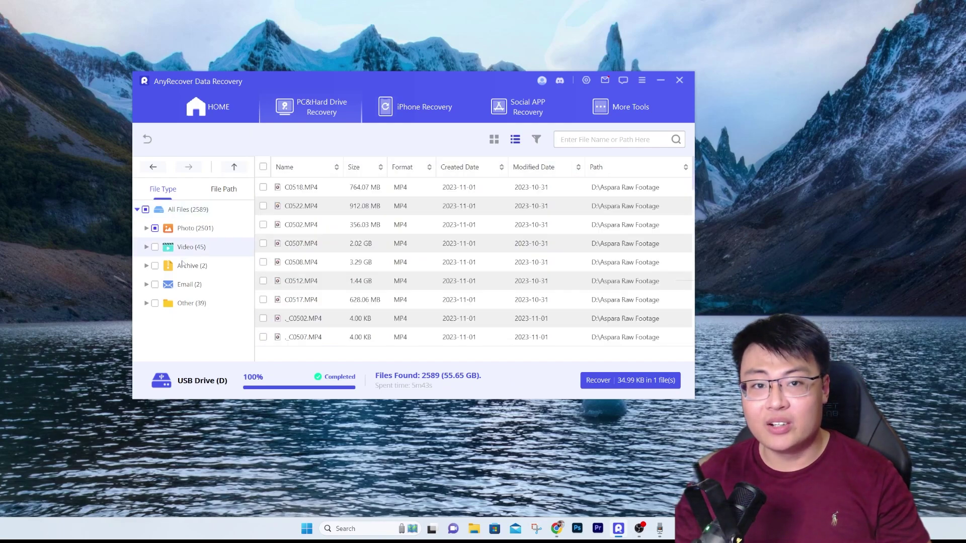
left_click(184, 267)
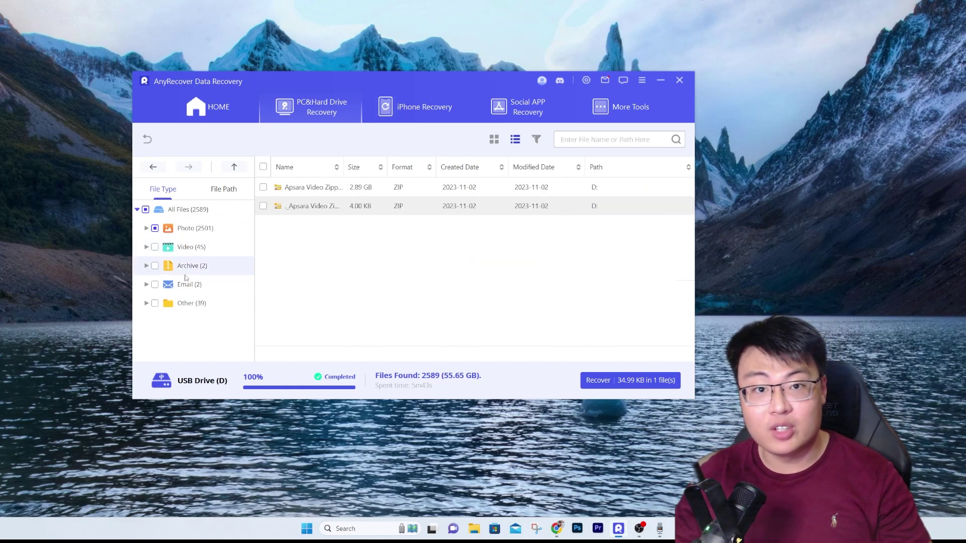
left_click(189, 287)
left_click(189, 302)
left_click(190, 286)
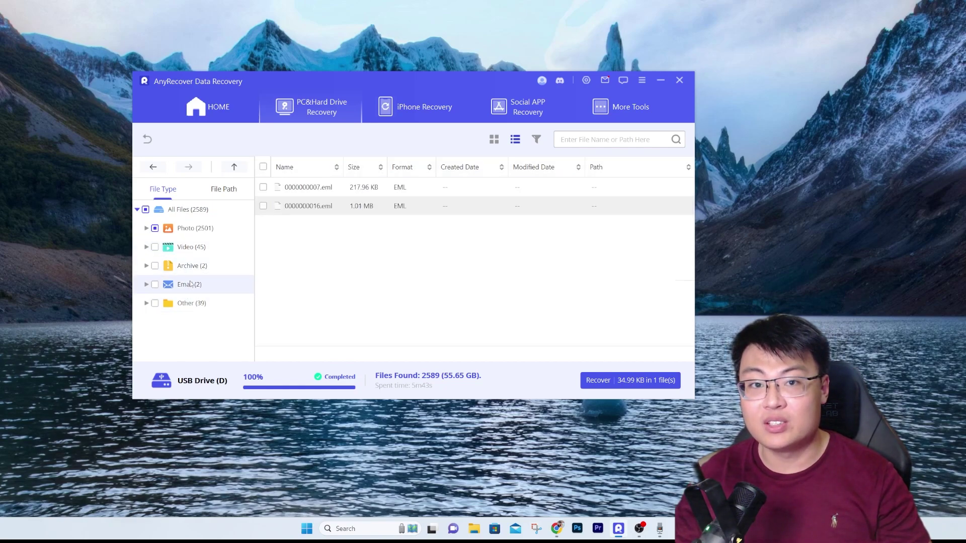
left_click(191, 267)
left_click(224, 190)
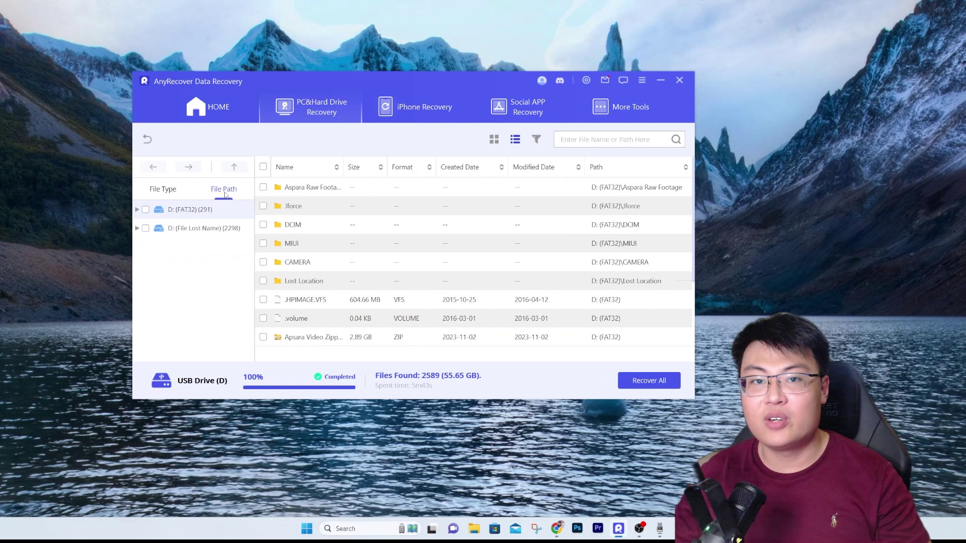
- Select D: (File Lost Name) to list its EXE, DLL, JPG, MP4 and other type folders
scroll(309, 256, "down", 1)
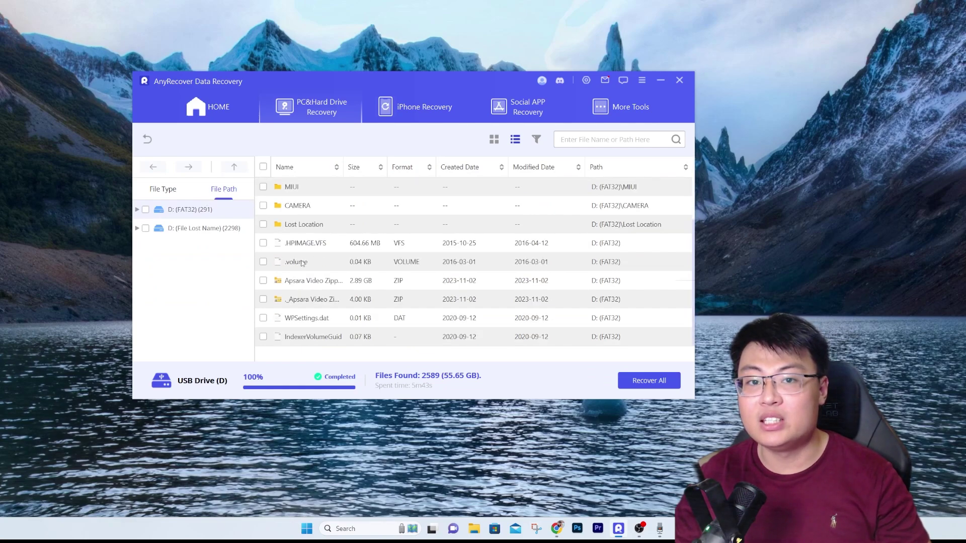
scroll(307, 296, "up", 1)
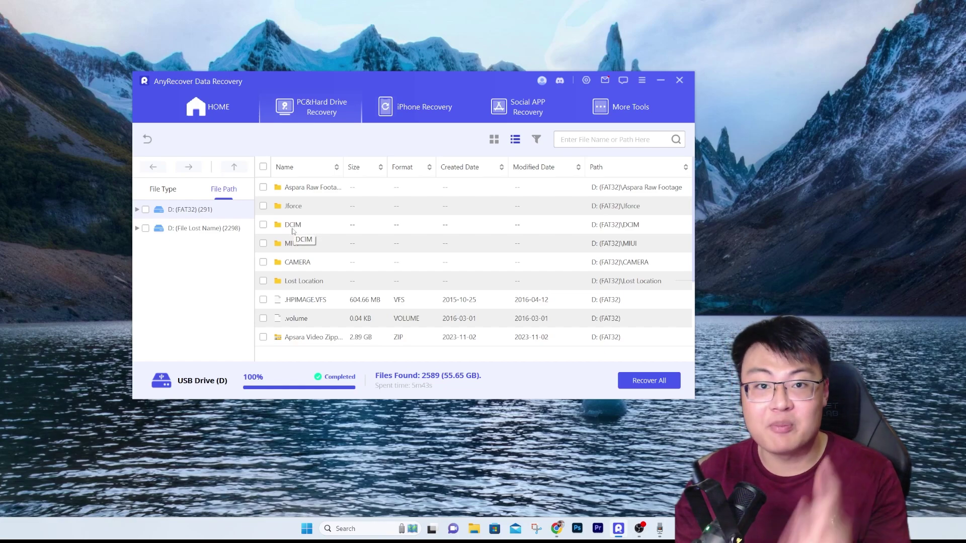
left_click(230, 230)
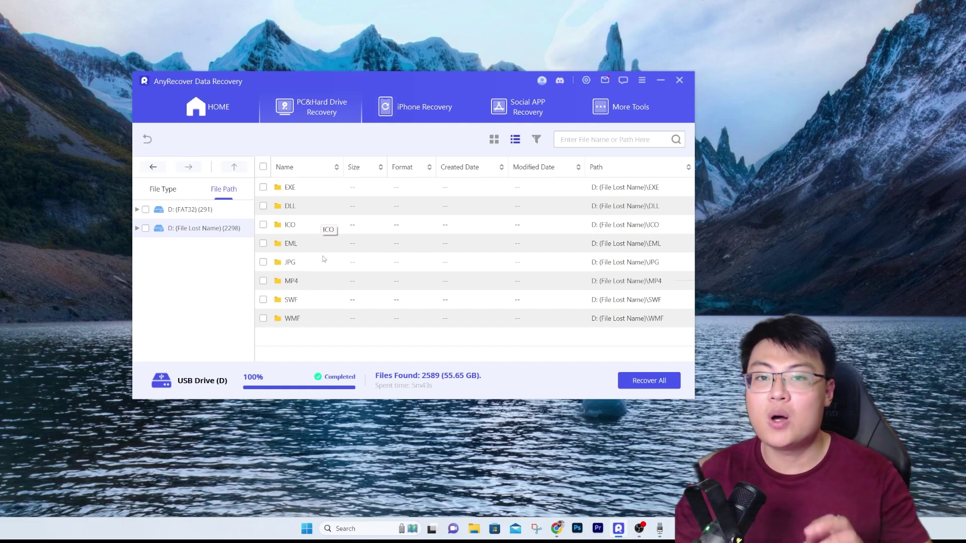
- Tick 0000000793.mp4 in the MP4 folder, exit the results and choose Yes to save the scan
double_click(300, 282)
scroll(298, 284, "down", 6)
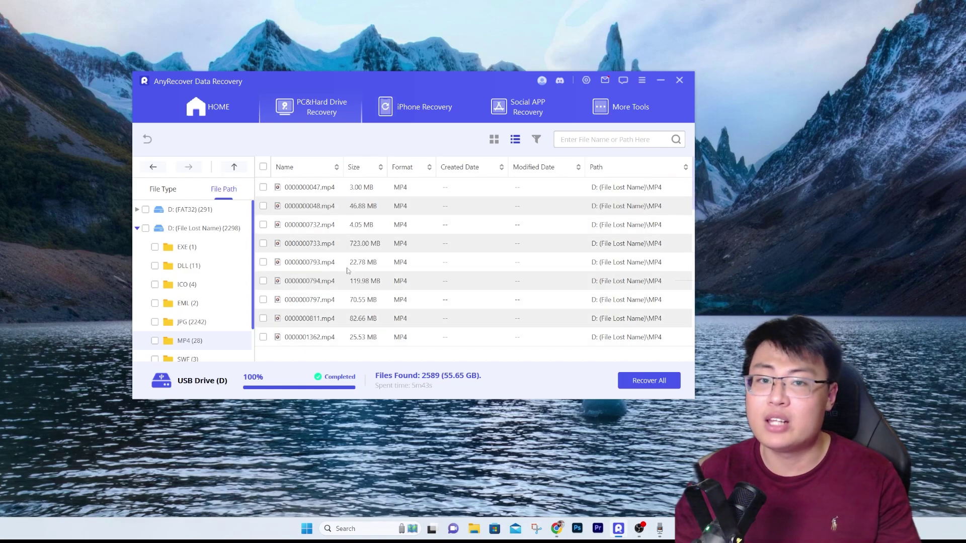
scroll(352, 269, "up", 6)
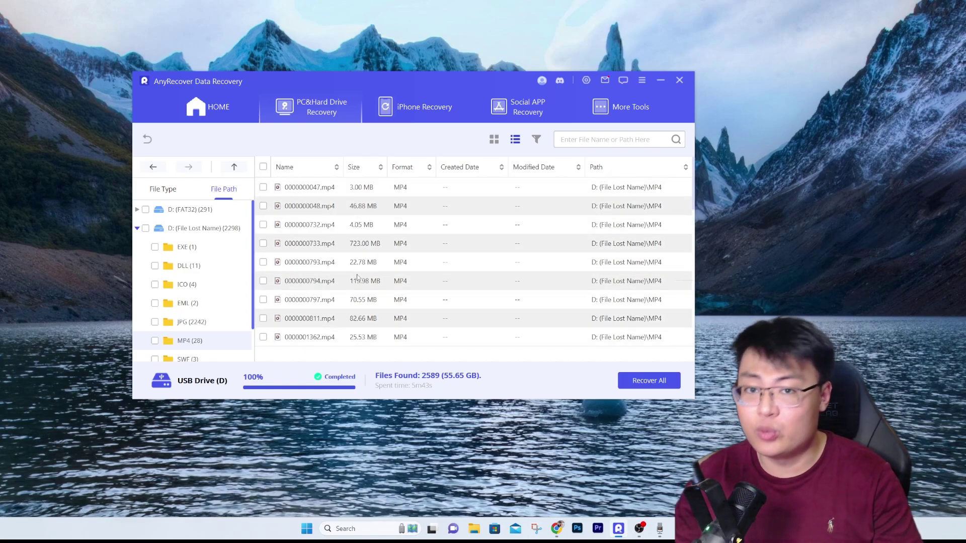
left_click(263, 263)
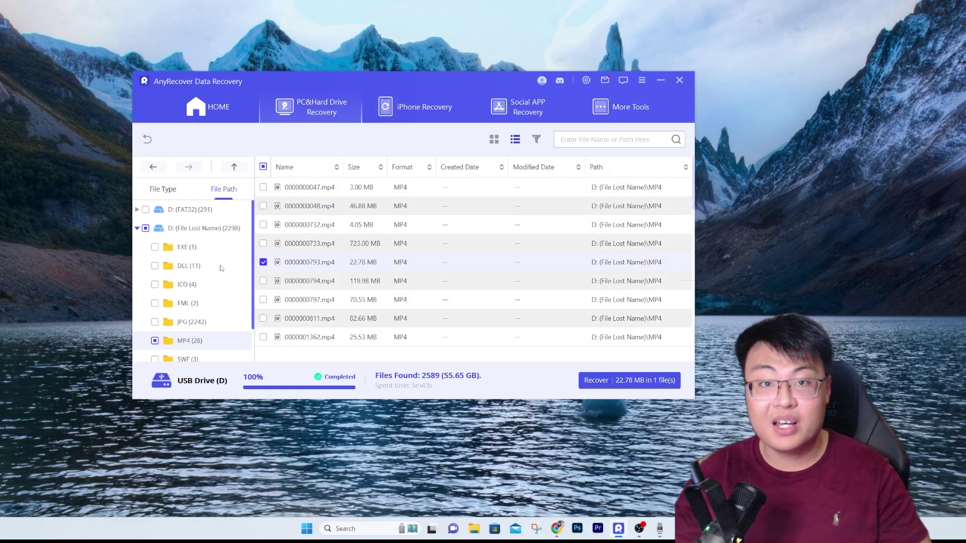
left_click(153, 166)
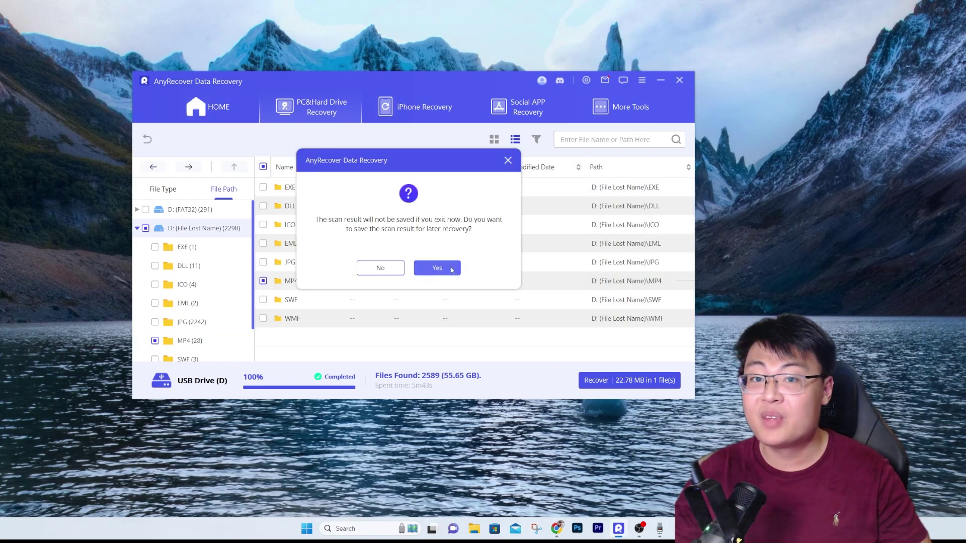
left_click(438, 267)
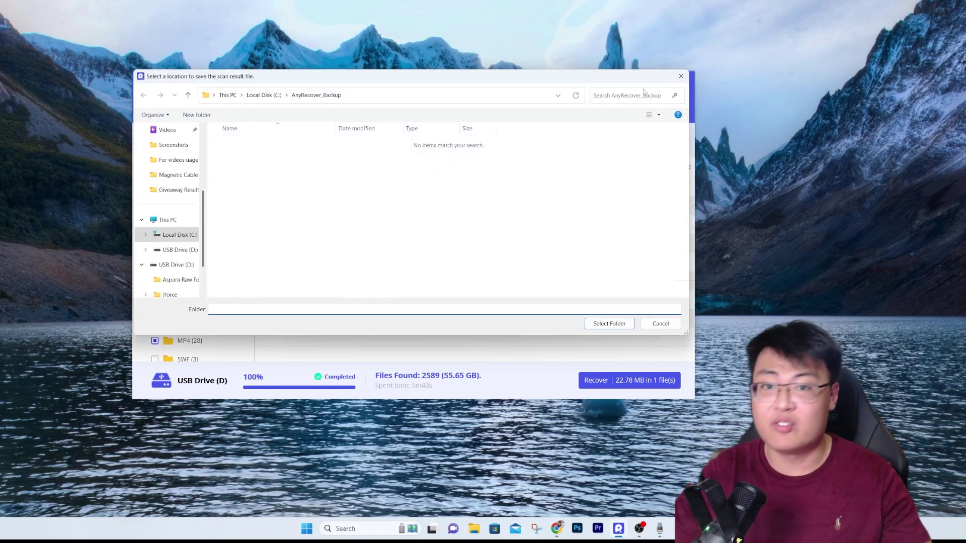
- Cancel the save-location dialog and open USB Drive (D:) in File Explorer
left_click(681, 76)
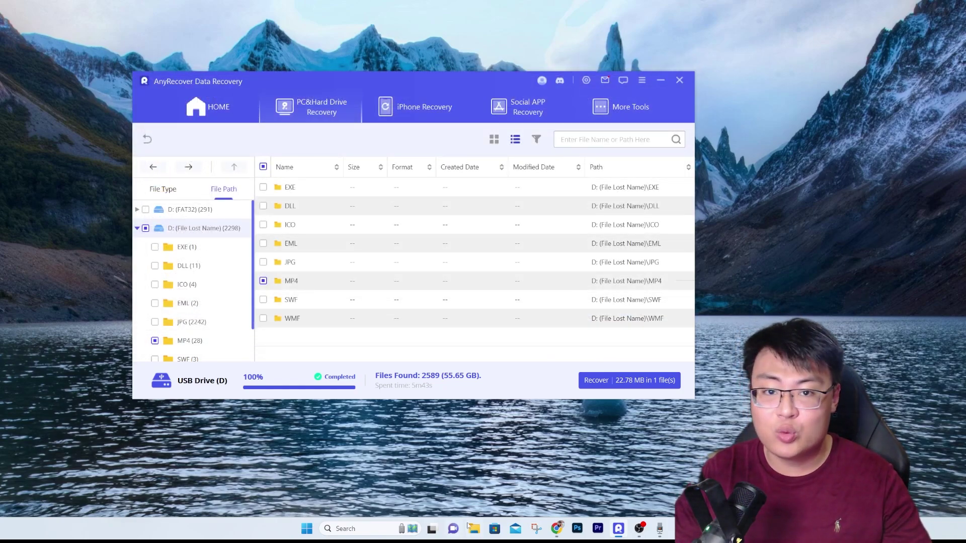
left_click(473, 528)
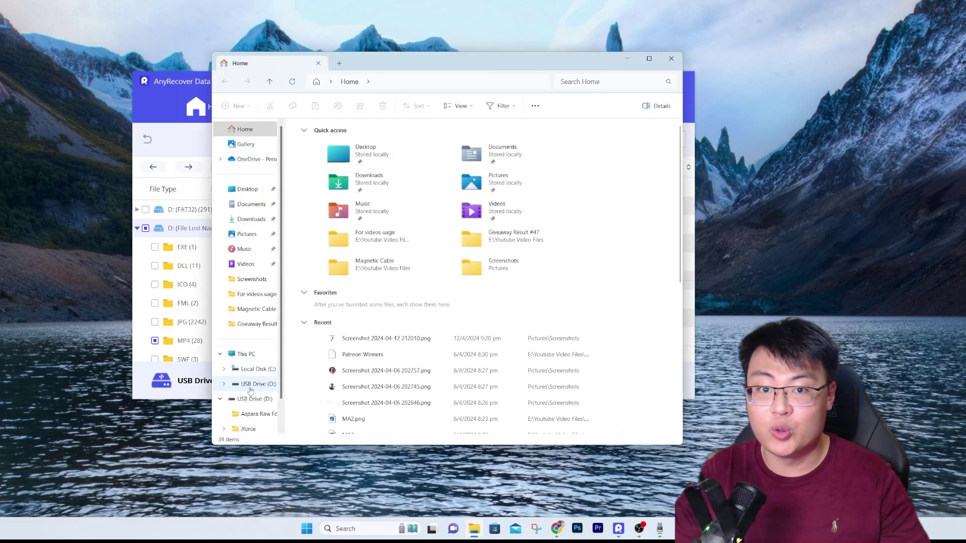
left_click(250, 384)
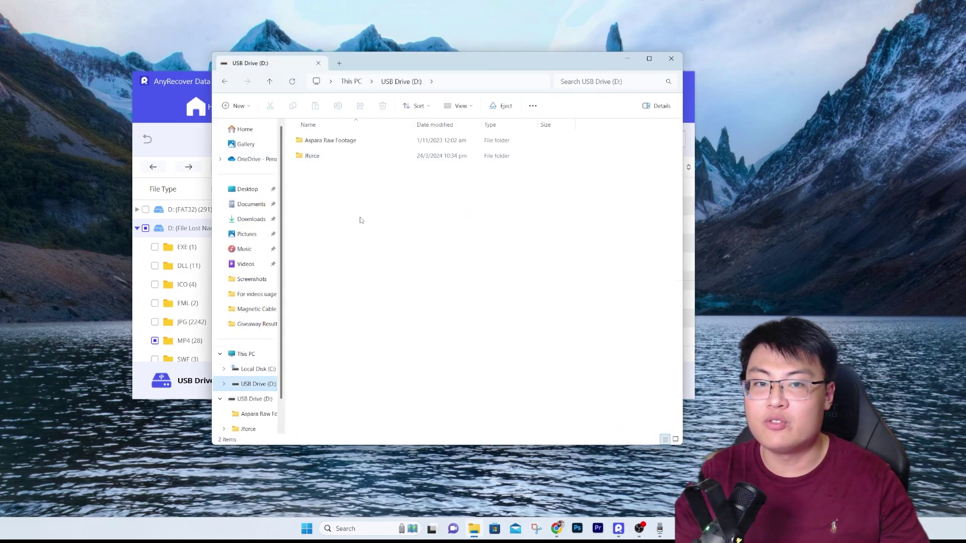
left_click_drag(428, 63, 411, 81)
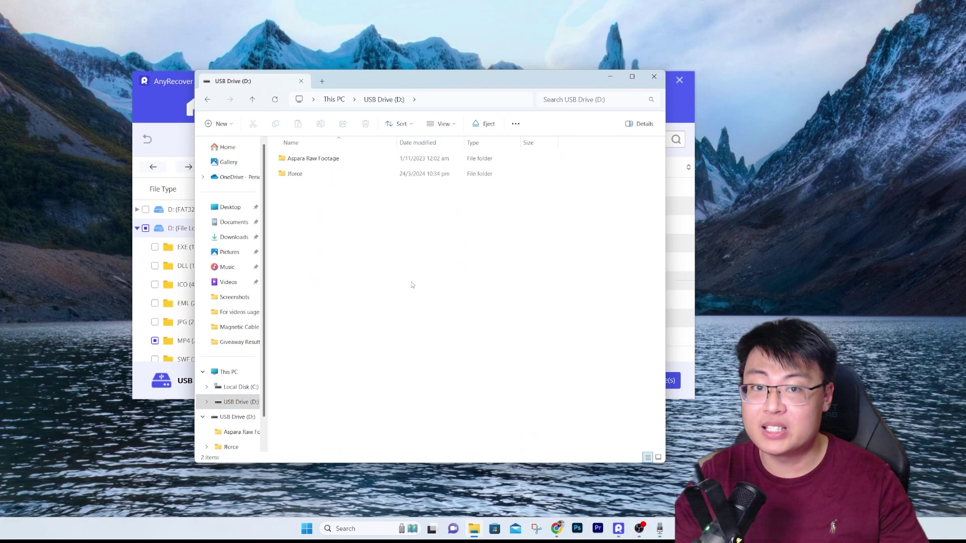
- Create a new folder named 'important' on the USB drive and open it
right_click(409, 289)
mouse_move(450, 359)
left_click(566, 197)
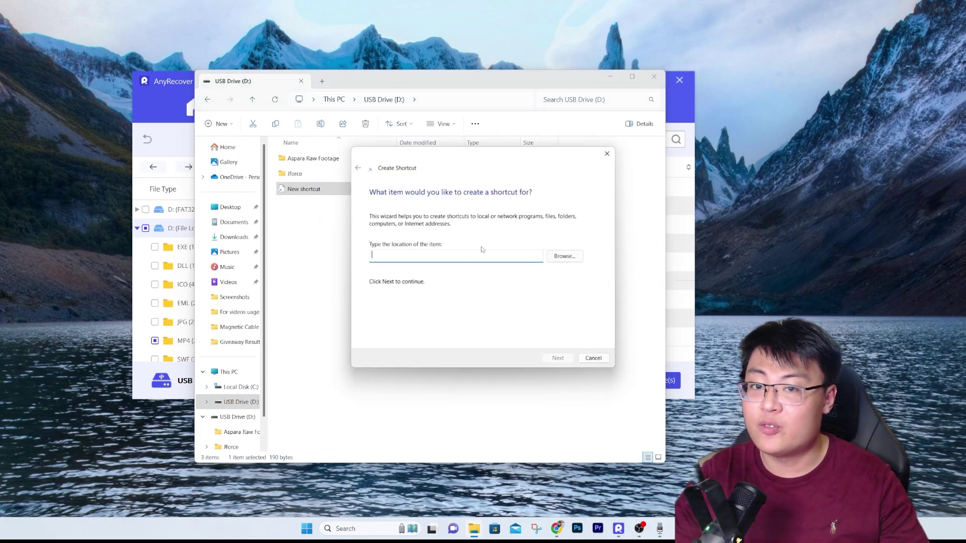
left_click(594, 358)
right_click(462, 232)
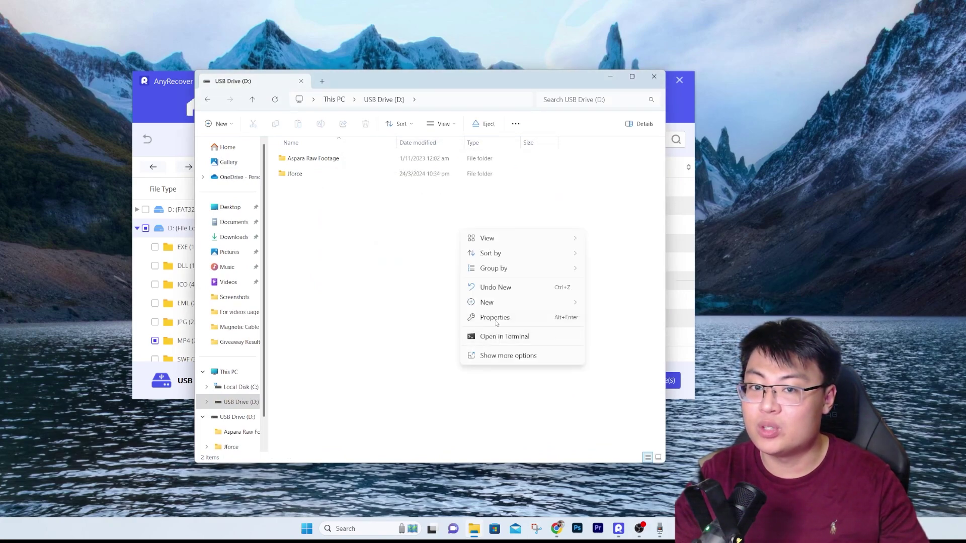
mouse_move(498, 302)
left_click(629, 299)
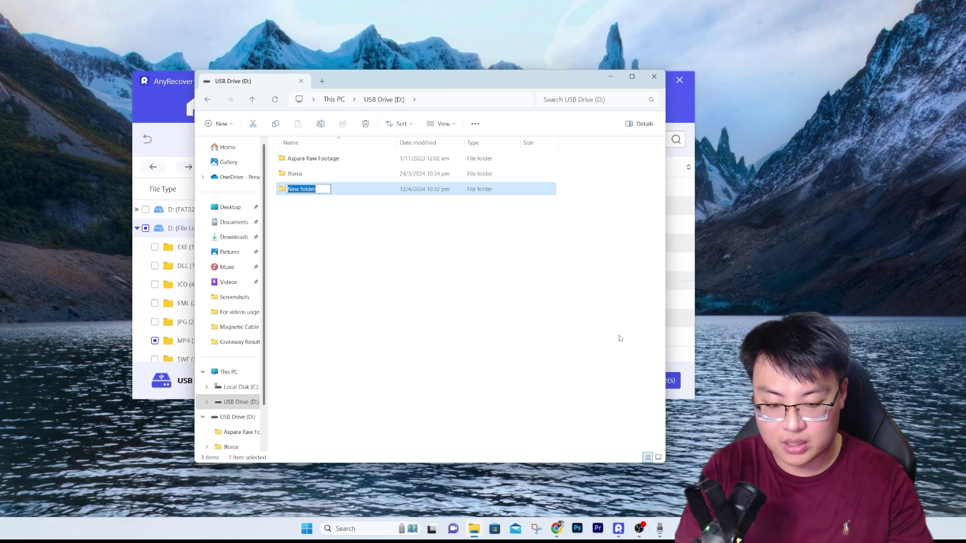
type("important")
key("Return")
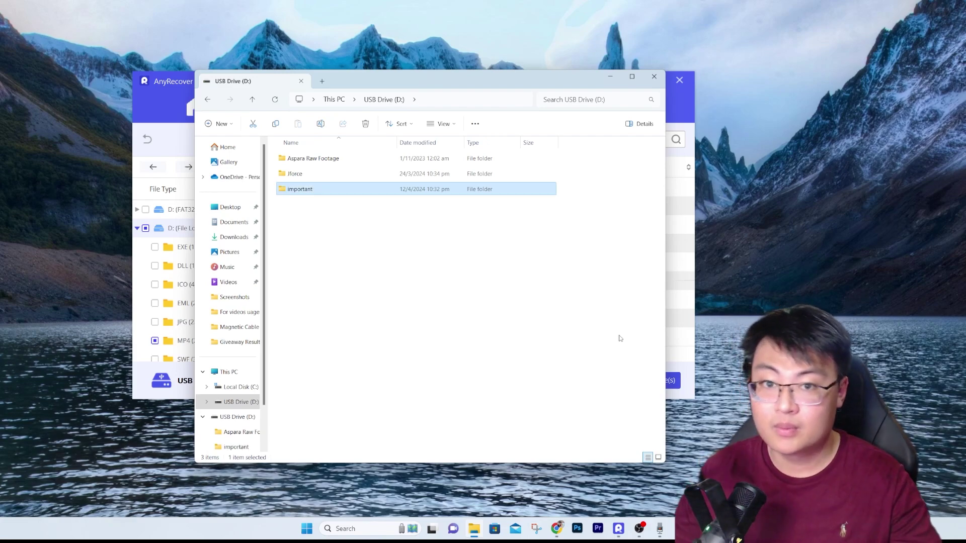
double_click(437, 190)
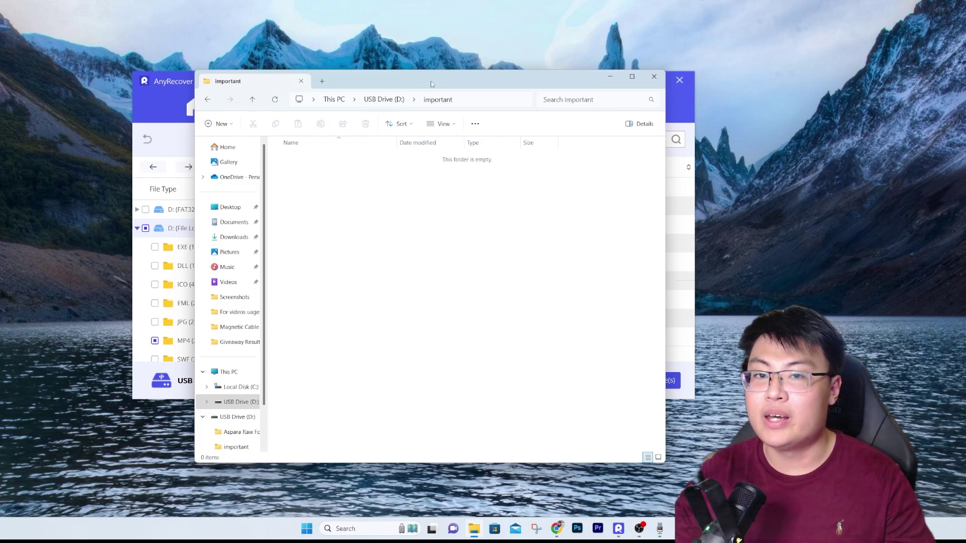
left_click_drag(431, 81, 531, 64)
- Open Pictures > Wallpaper in a second File Explorer window and select the wallpaper images
right_click(474, 528)
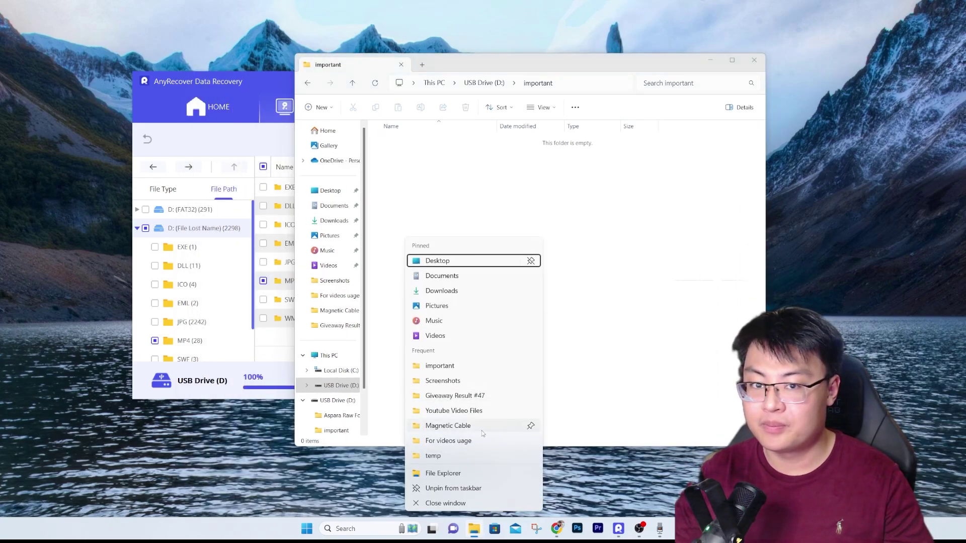
left_click(443, 473)
left_click_drag(480, 78, 0, 75)
double_click(65, 189)
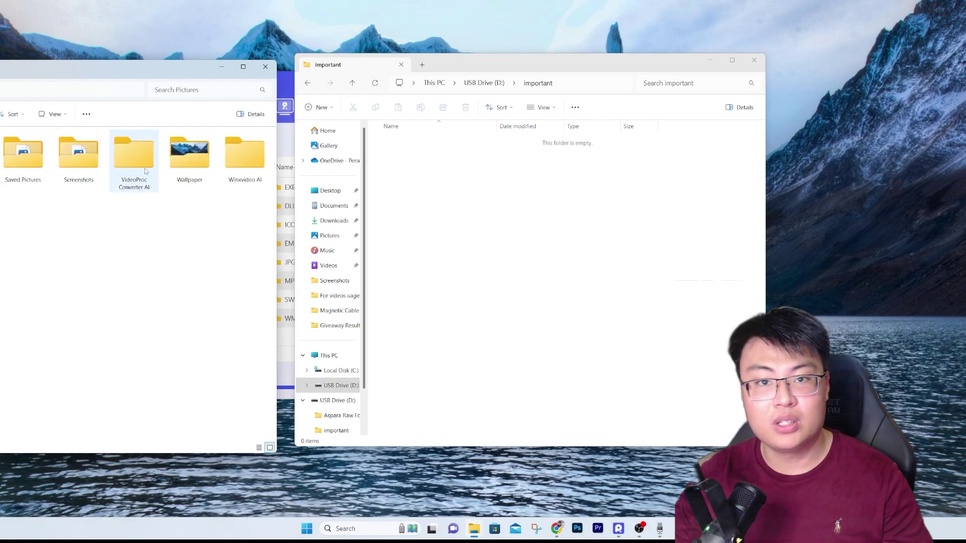
double_click(181, 166)
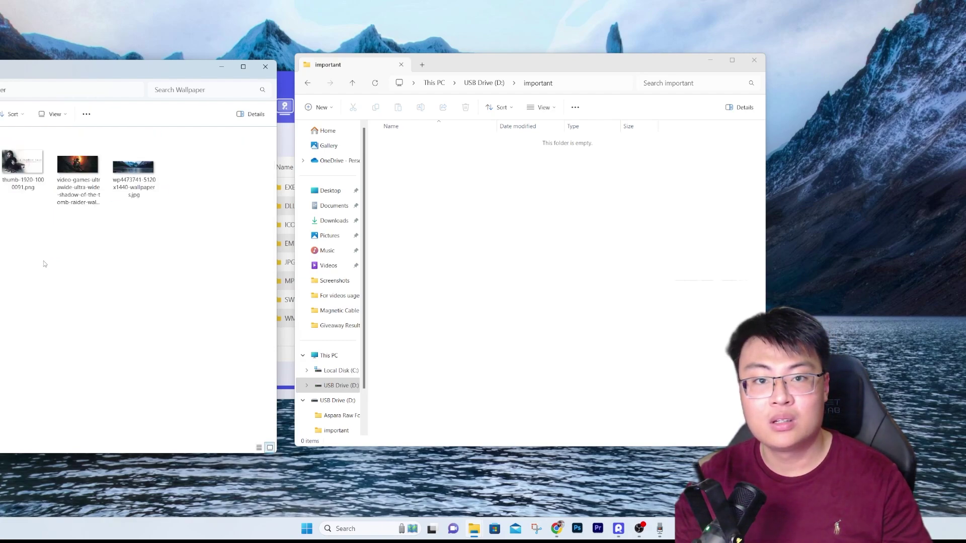
left_click_drag(44, 254, 443, 242)
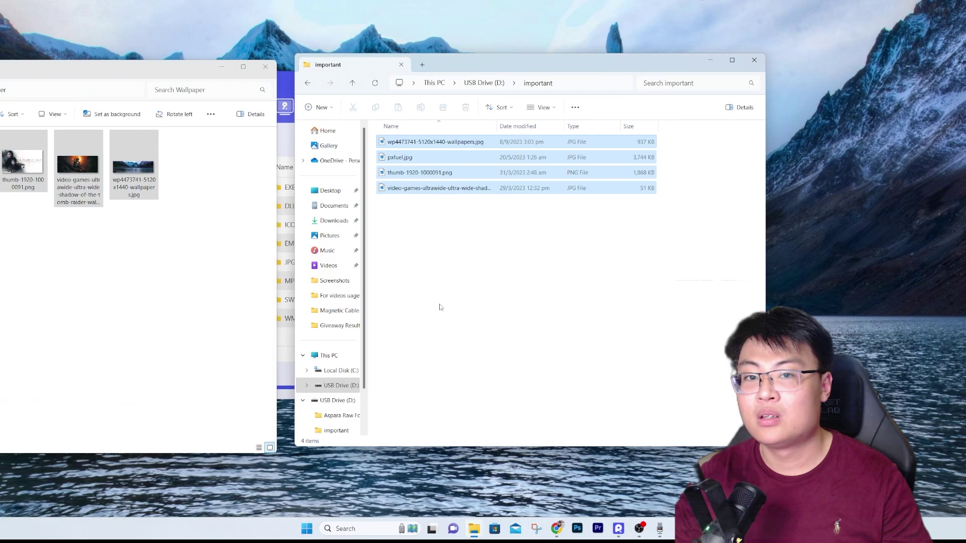
- Close the Wallpaper window, move the important window aside and return to the USB Drive (D:) root
left_click(267, 70)
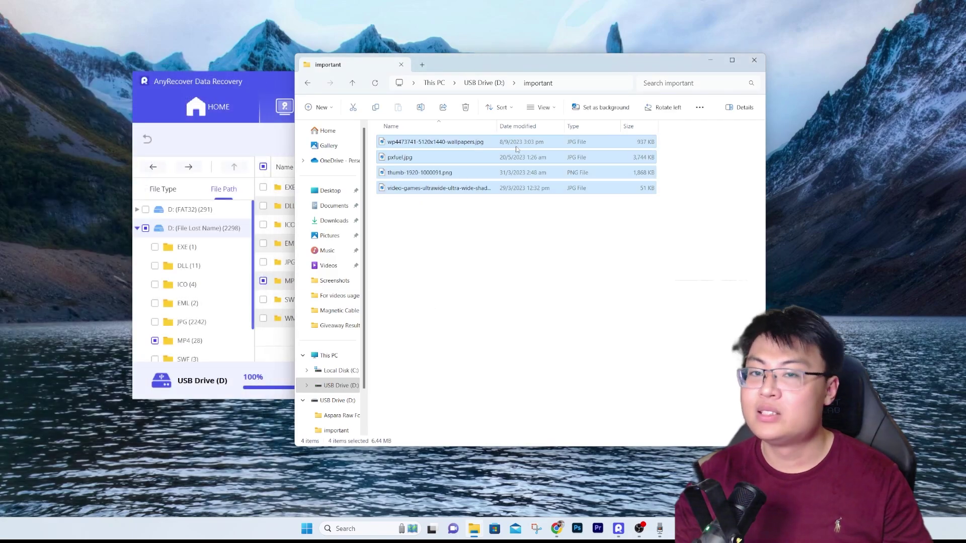
left_click_drag(536, 62, 454, 96)
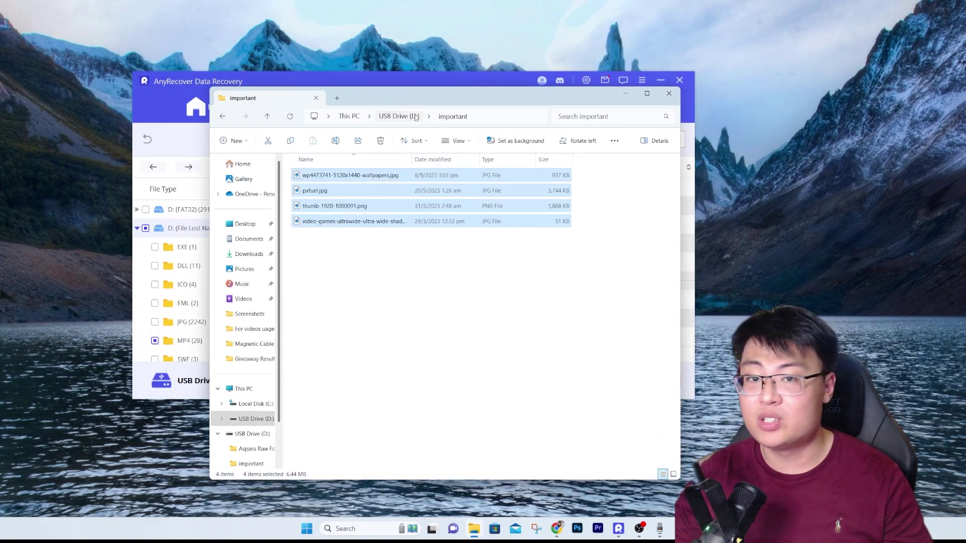
left_click(399, 117)
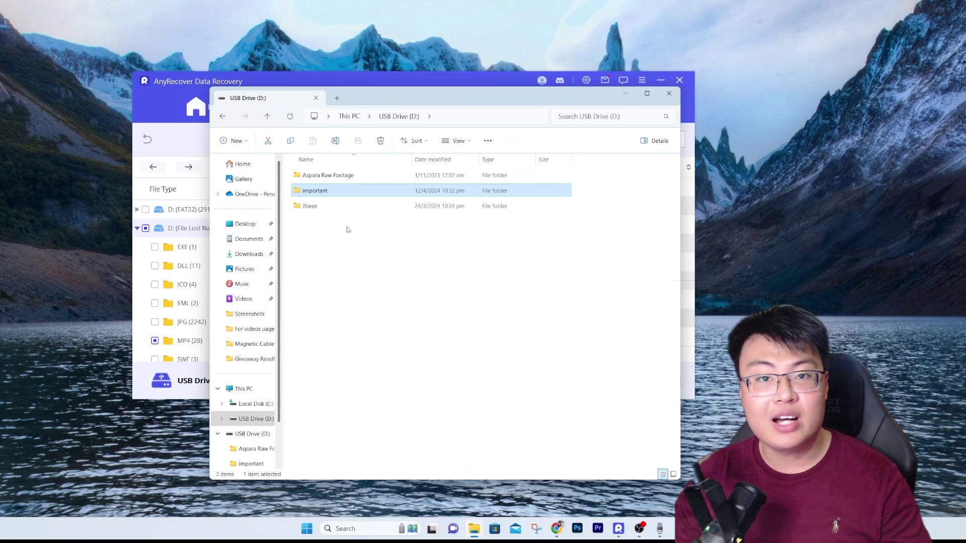
- Permanently delete the important folder and empty the Recycle Bin of its 3 items
key("Delete")
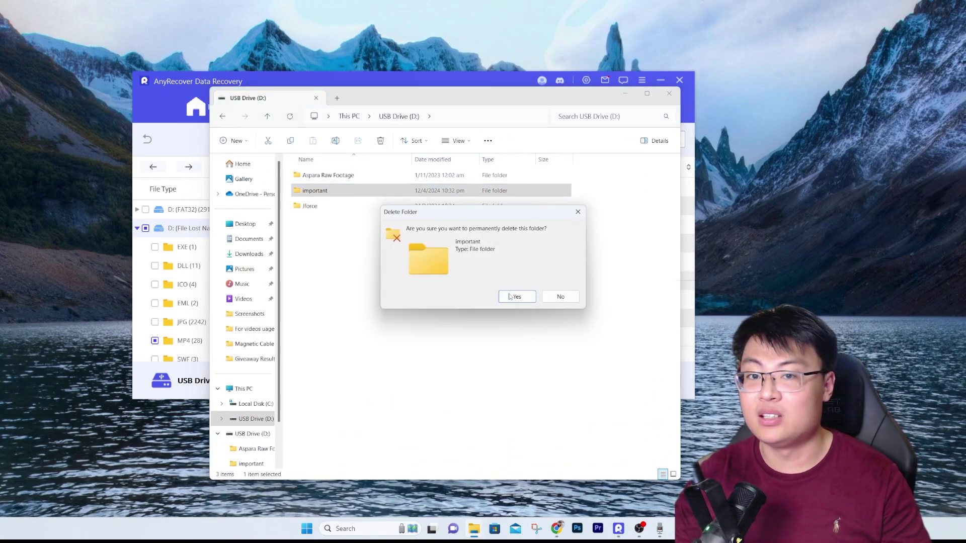
left_click(511, 295)
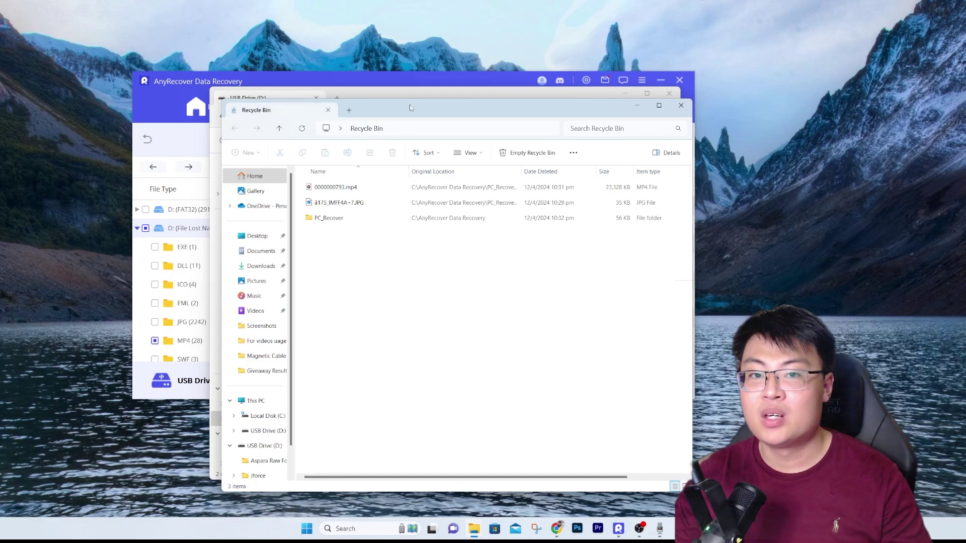
left_click(527, 152)
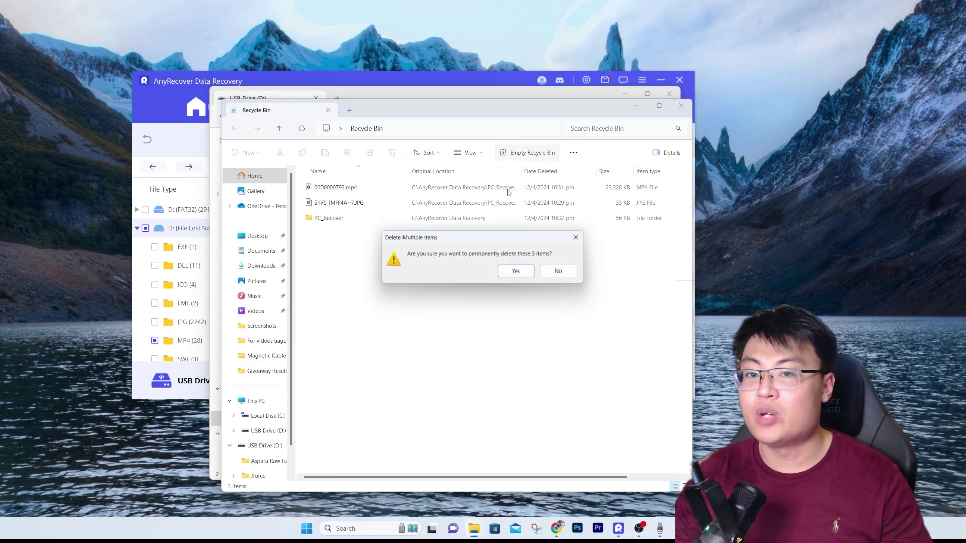
left_click(518, 270)
left_click(681, 105)
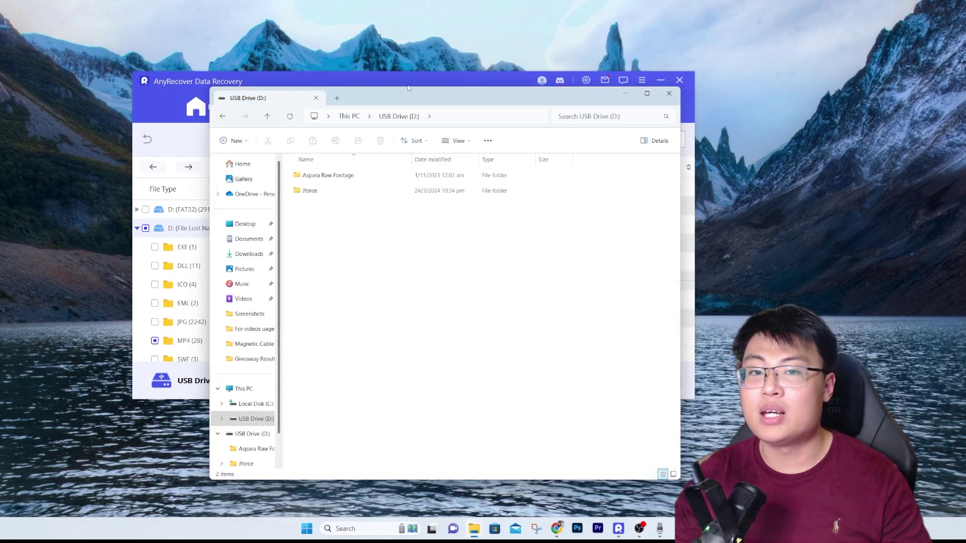
- Reopen USB Drive (D:) from This PC to confirm the remaining folders, then close Explorer
left_click_drag(411, 102, 405, 92)
left_click(343, 106)
double_click(462, 168)
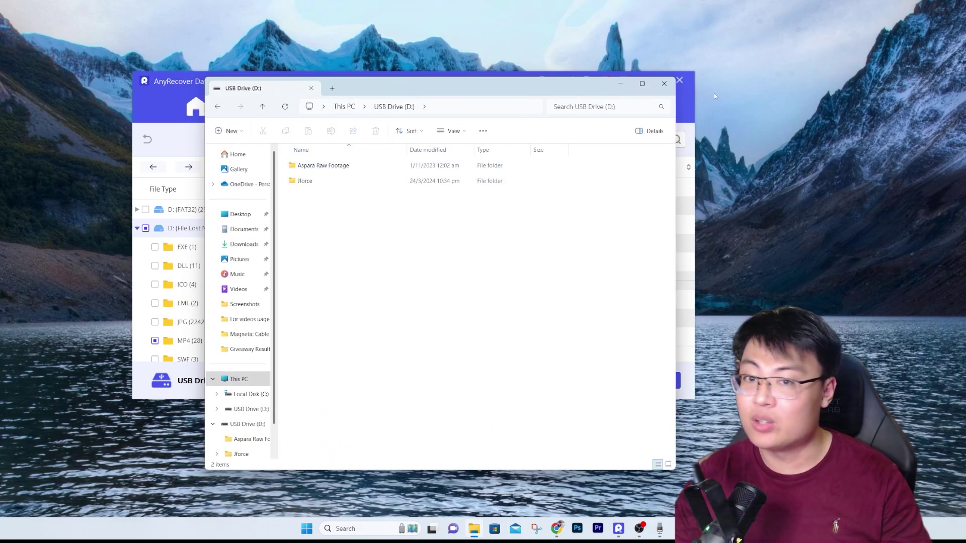
left_click(664, 84)
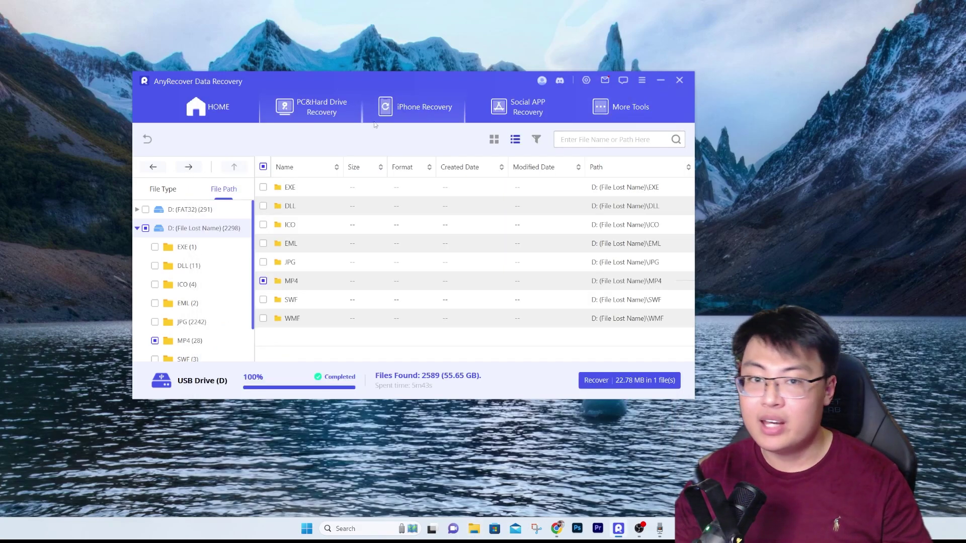
- Discard the old results without saving and rescan USB Drive (D), viewing results by File Path
left_click(149, 140)
left_click(440, 268)
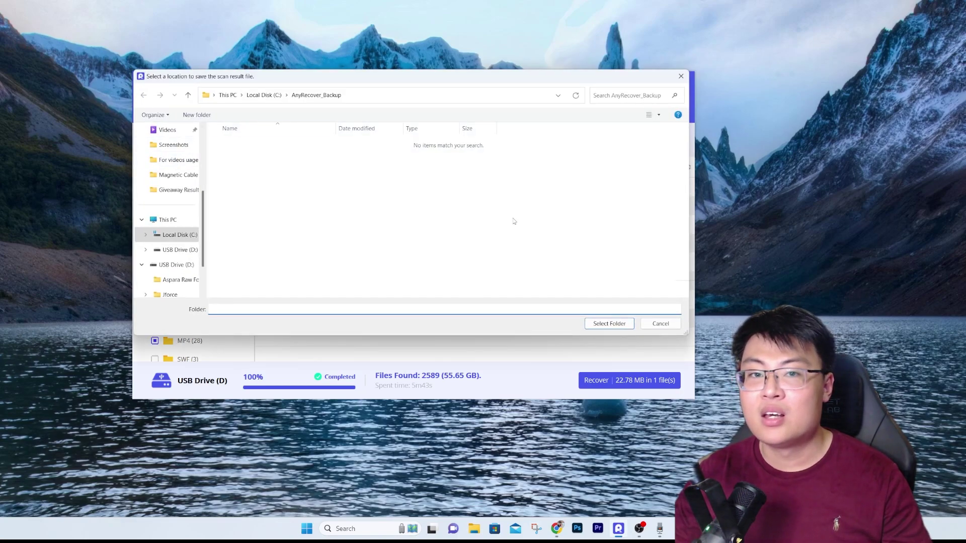
left_click(609, 324)
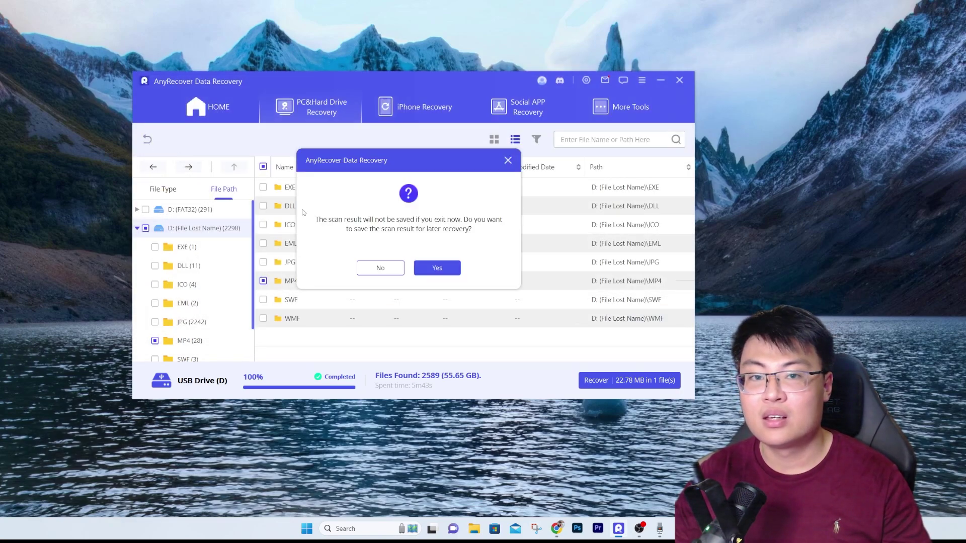
left_click(379, 267)
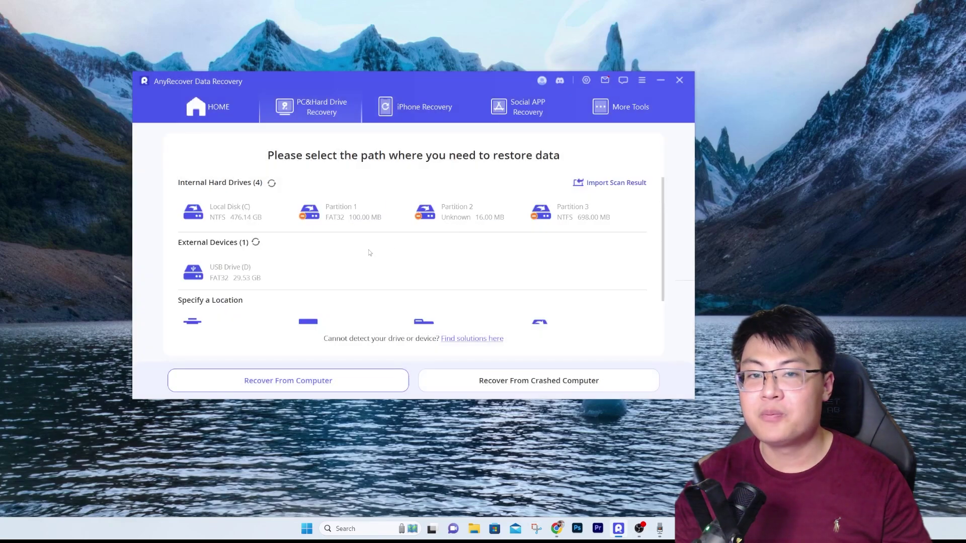
left_click(217, 272)
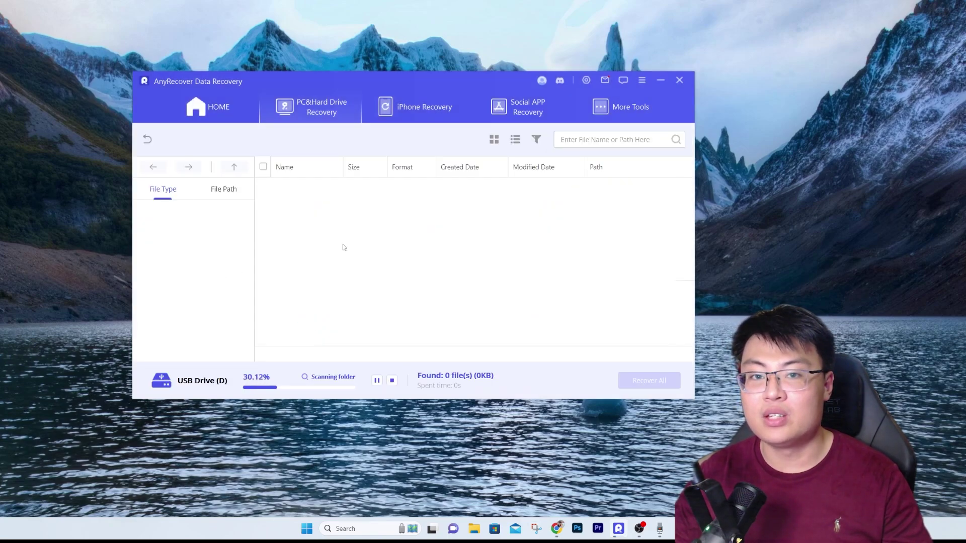
left_click(235, 191)
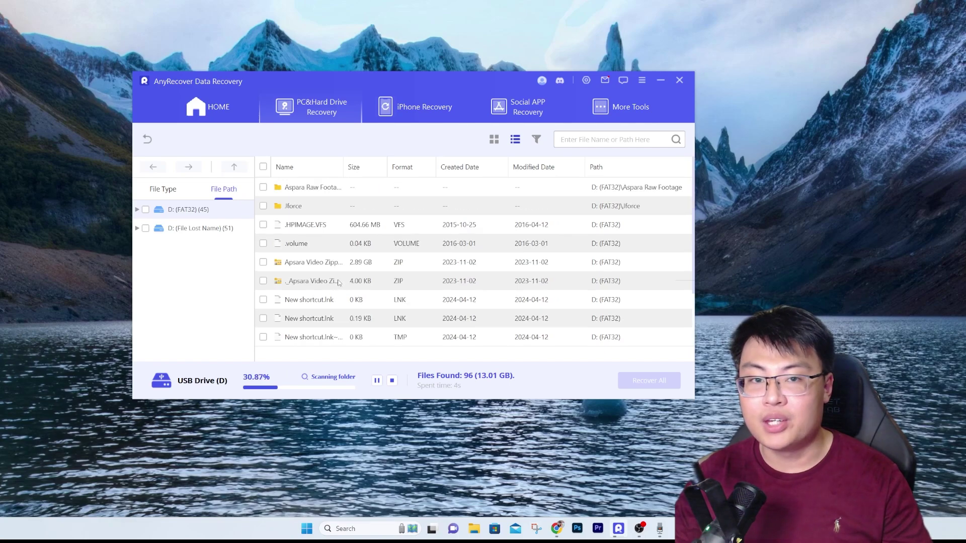
scroll(336, 282, "down", 1)
scroll(332, 259, "up", 1)
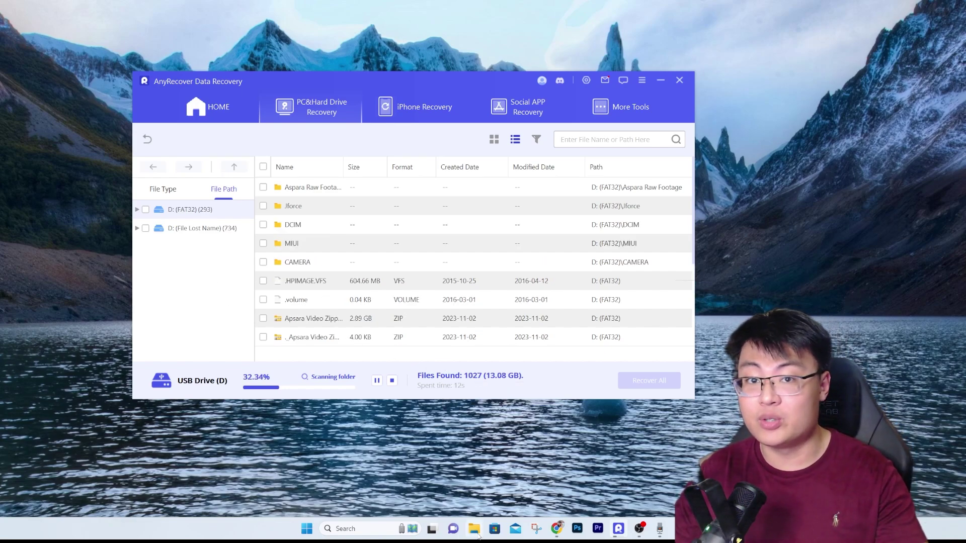
- Check USB Drive (D:) contents in File Explorer, then view the File Lost Name results group
key("super+e")
left_click_drag(408, 79, 690, 68)
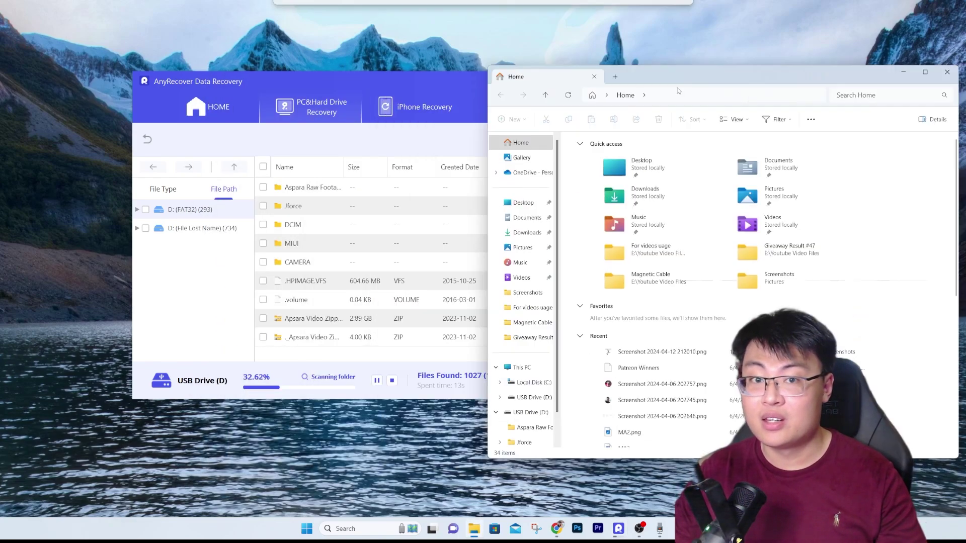
left_click(521, 368)
left_click(734, 169)
double_click(734, 168)
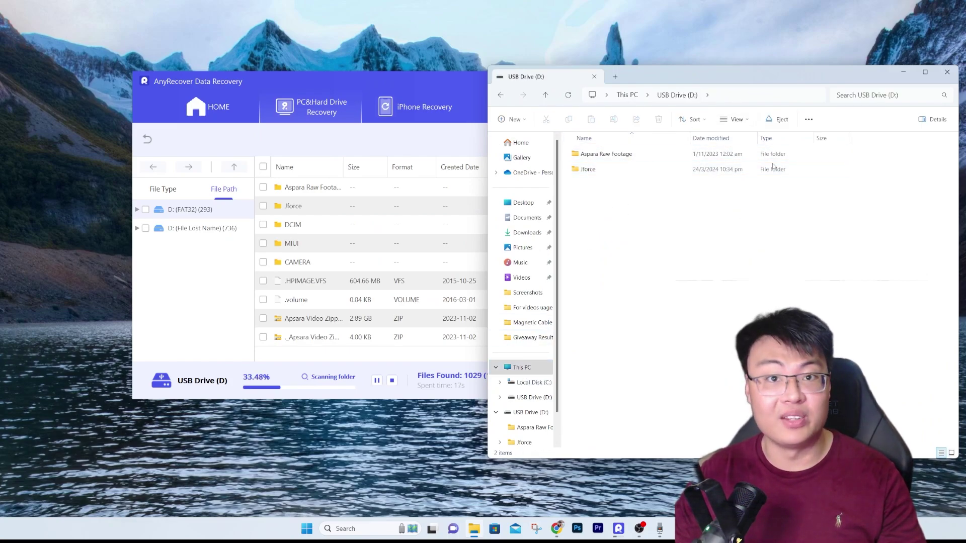
left_click(947, 71)
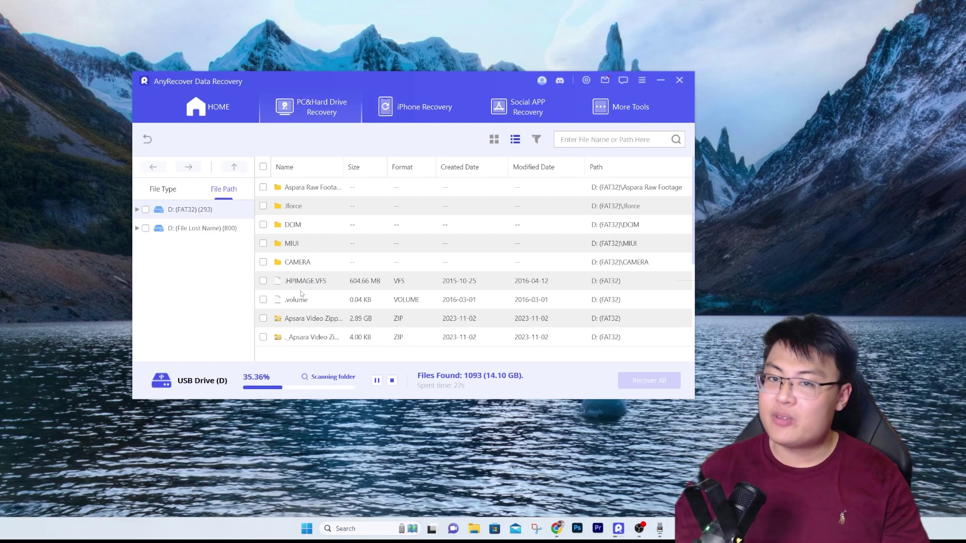
left_click(214, 229)
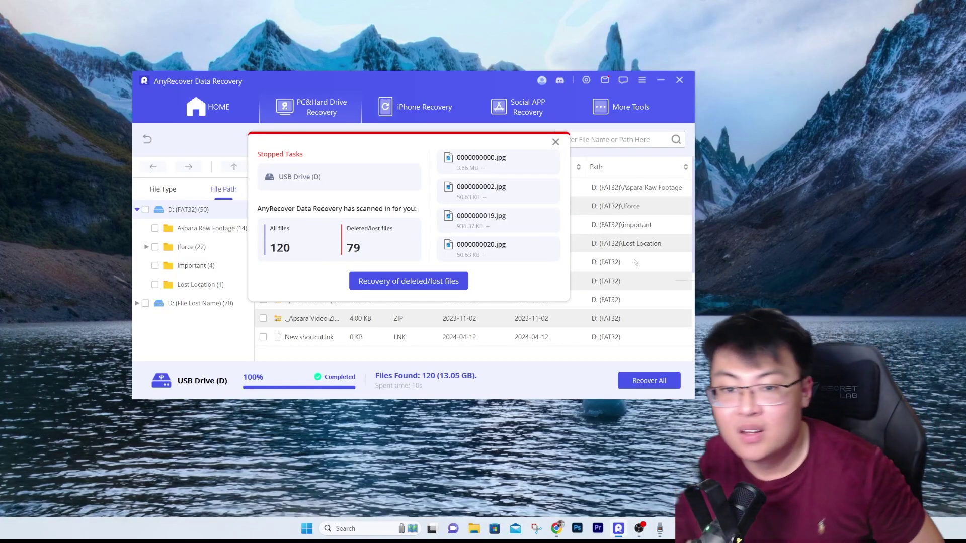
- Close the scan summary, list the four files in 'important (4)', then leave and agree to save
left_click(555, 141)
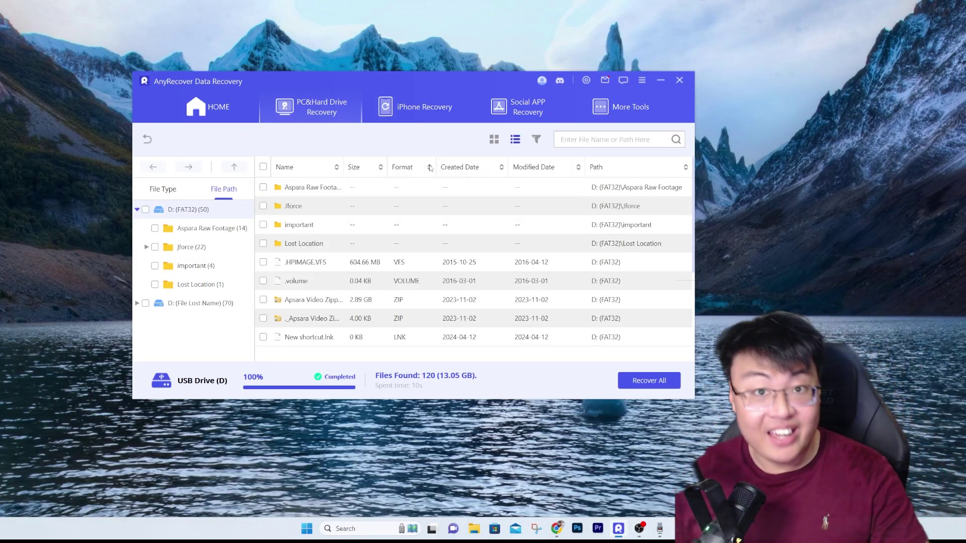
left_click(200, 268)
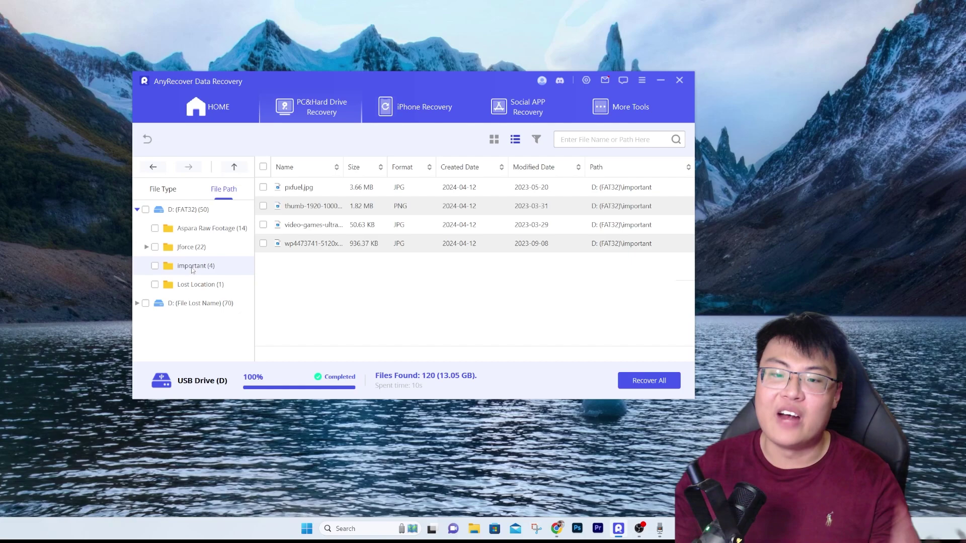
left_click(146, 140)
left_click(437, 268)
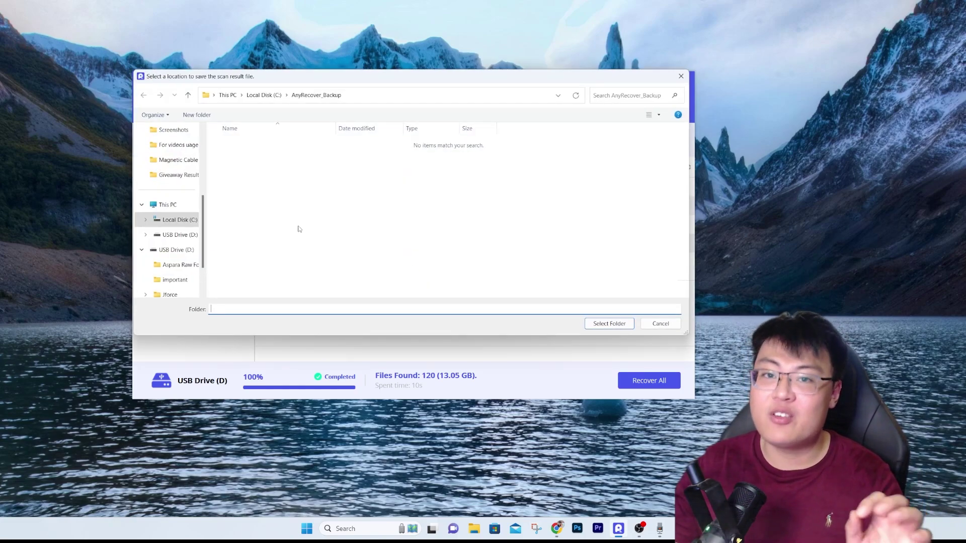
- Cancel the save-location picker and answer No to saving the scan result
left_click(660, 325)
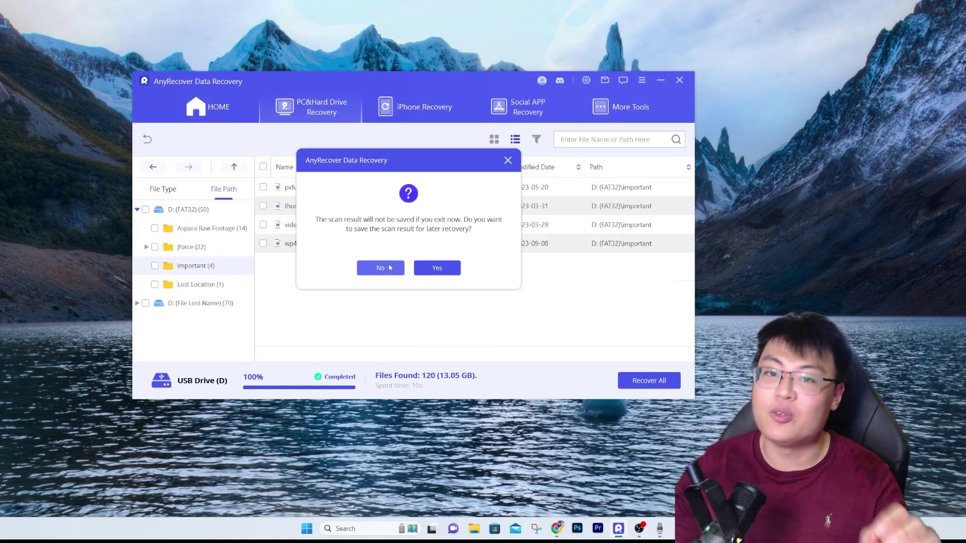
left_click(379, 267)
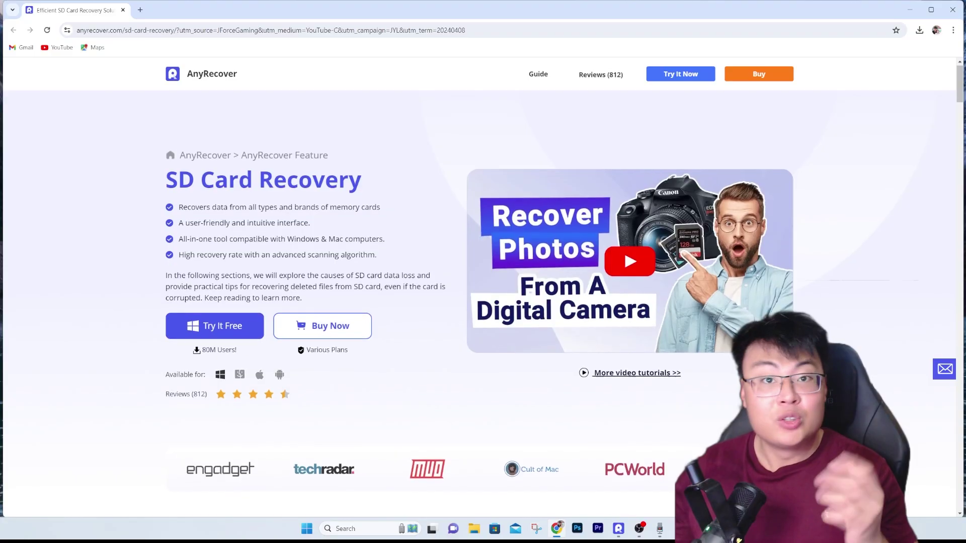
- Scroll the anyrecover.com SD card page past memory card types to 'Various Data Loss Scenarios'
scroll(483, 302, "down", 1)
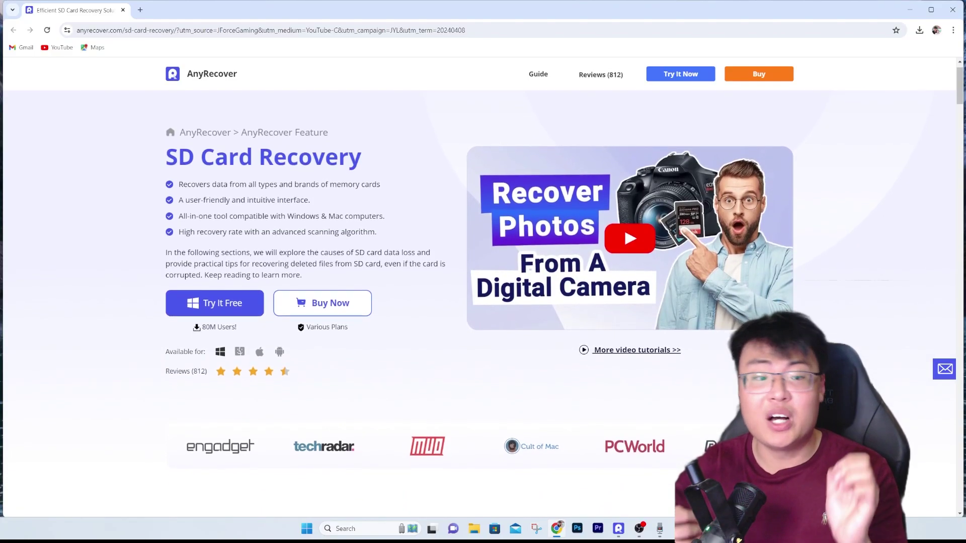
scroll(483, 302, "down", 1)
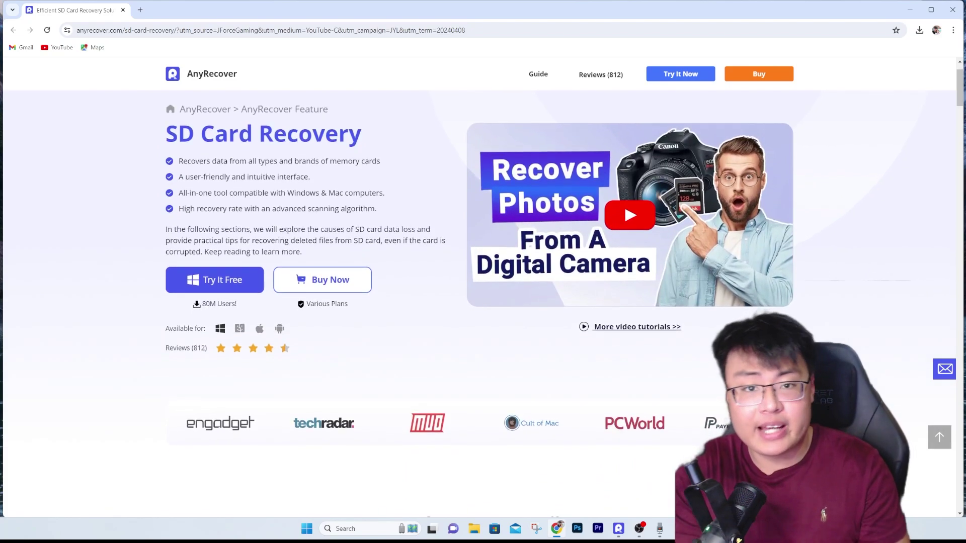
scroll(483, 302, "down", 1)
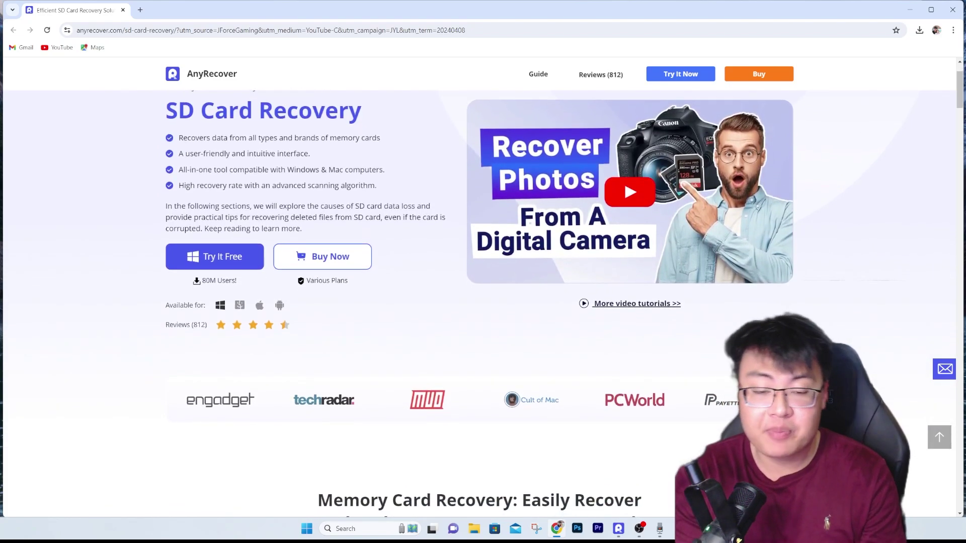
scroll(483, 302, "down", 1)
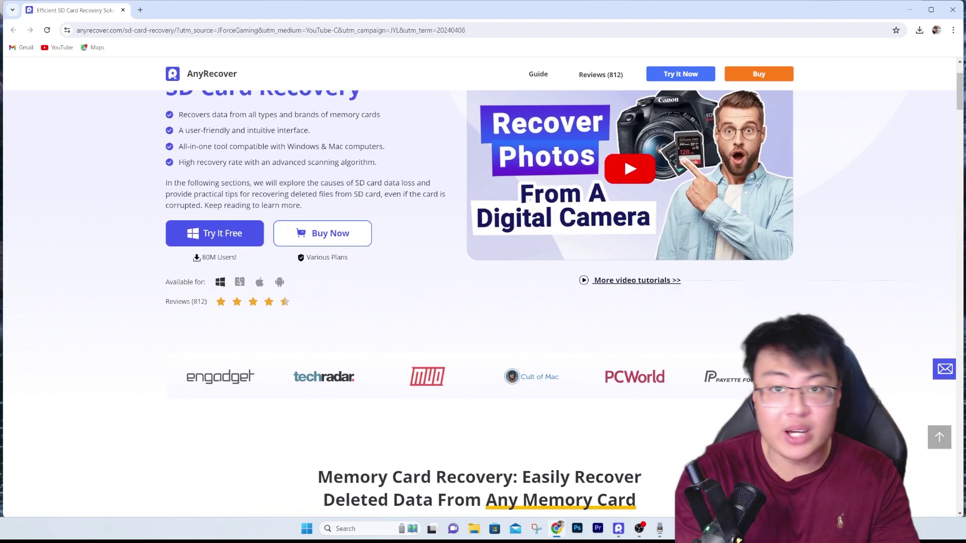
scroll(483, 302, "down", 1)
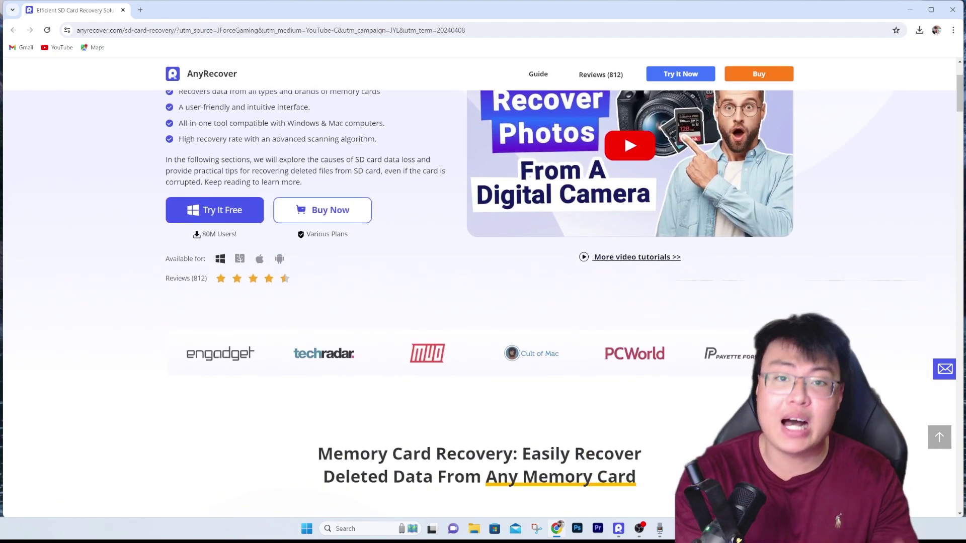
scroll(483, 302, "down", 1)
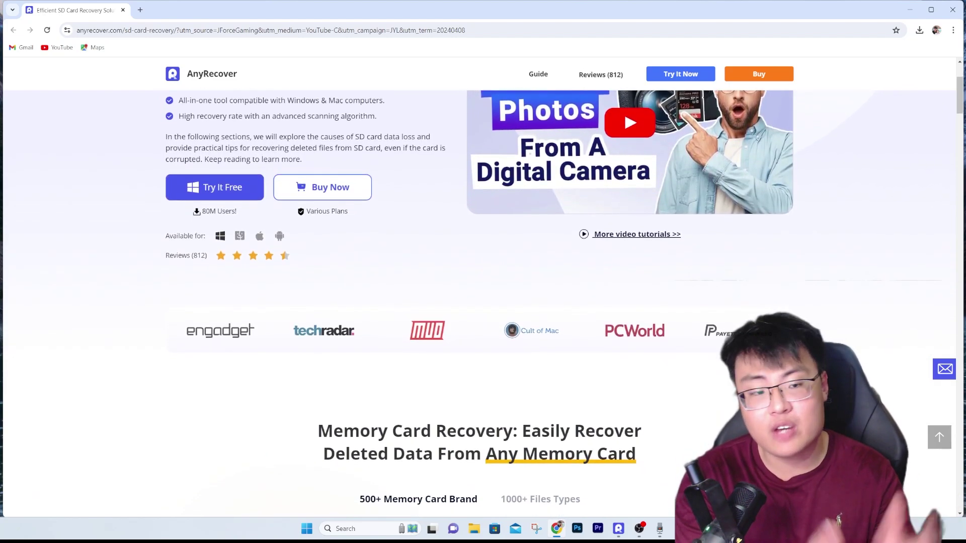
scroll(483, 302, "down", 1)
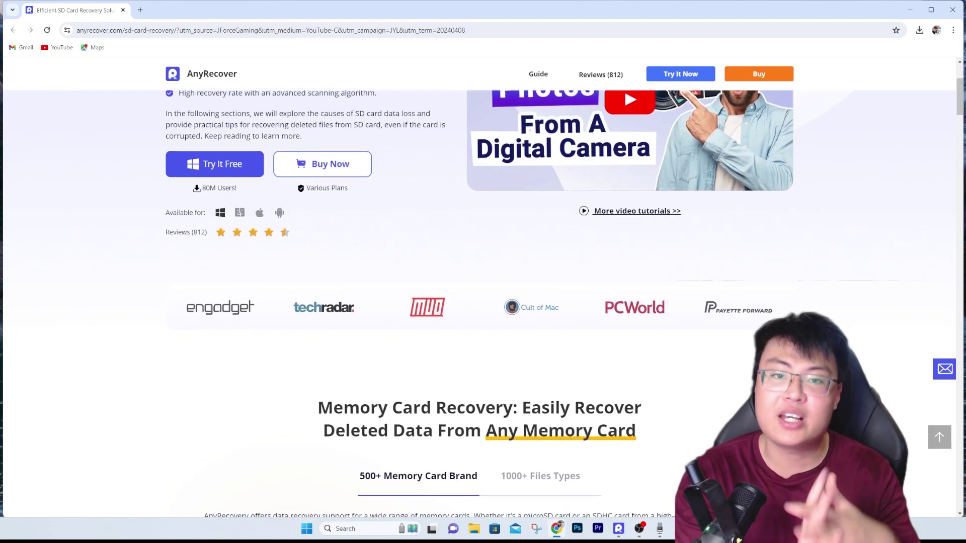
scroll(483, 302, "down", 1)
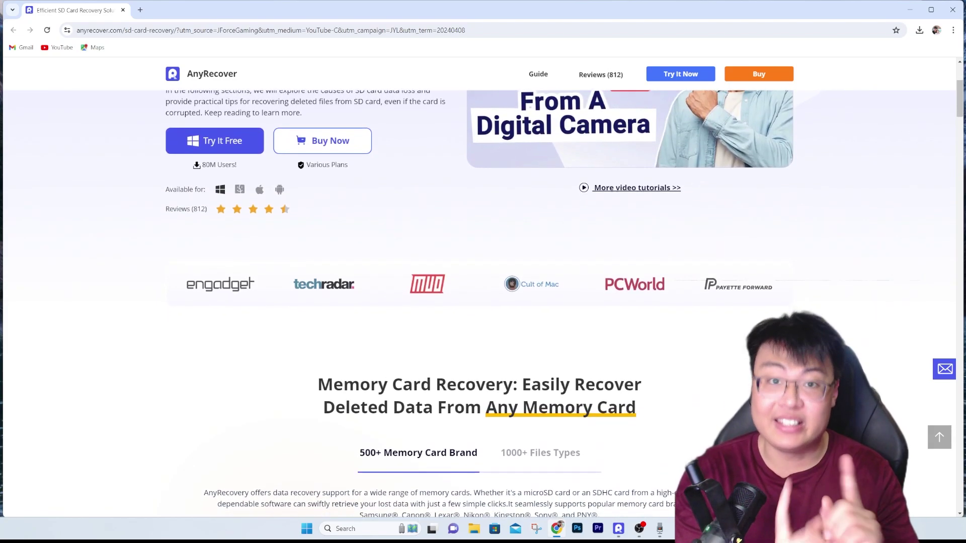
scroll(483, 302, "down", 1)
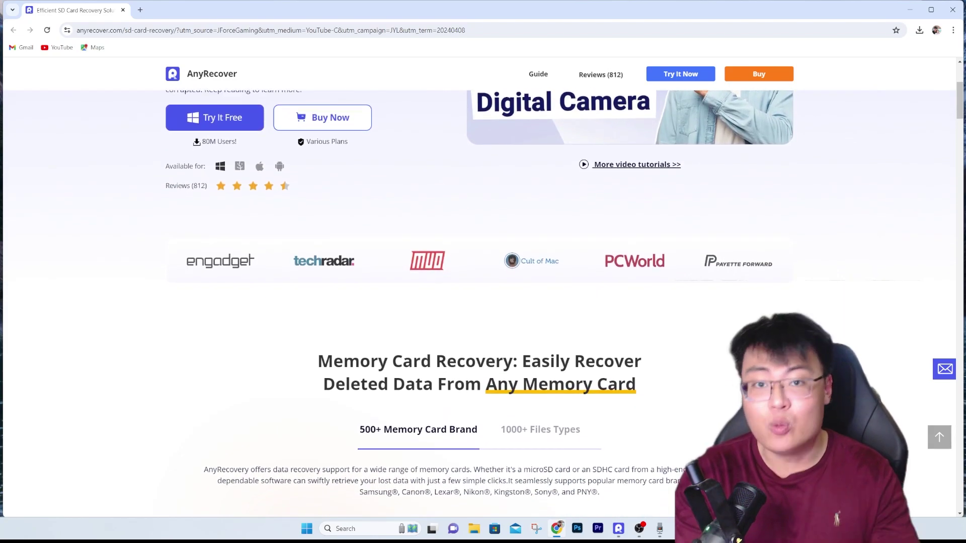
scroll(483, 302, "down", 1)
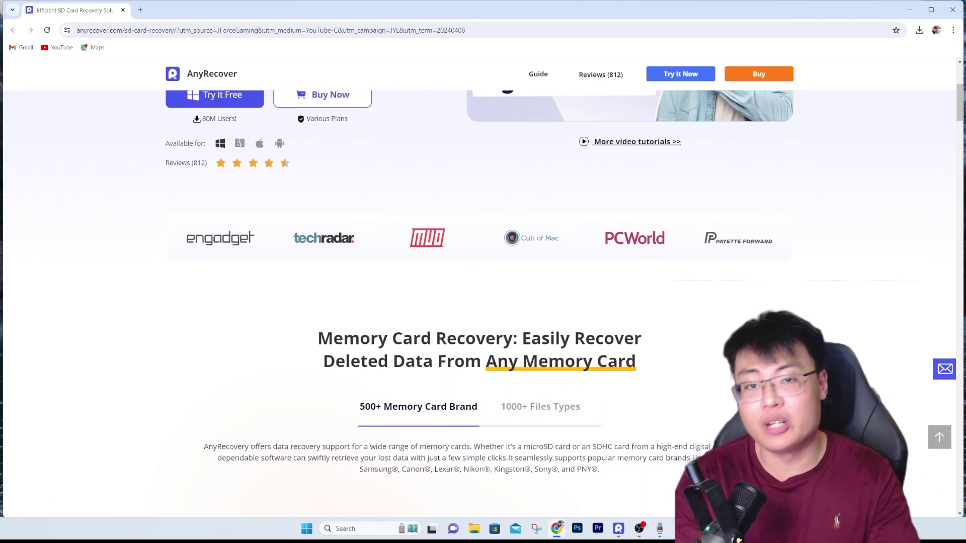
scroll(483, 302, "down", 1)
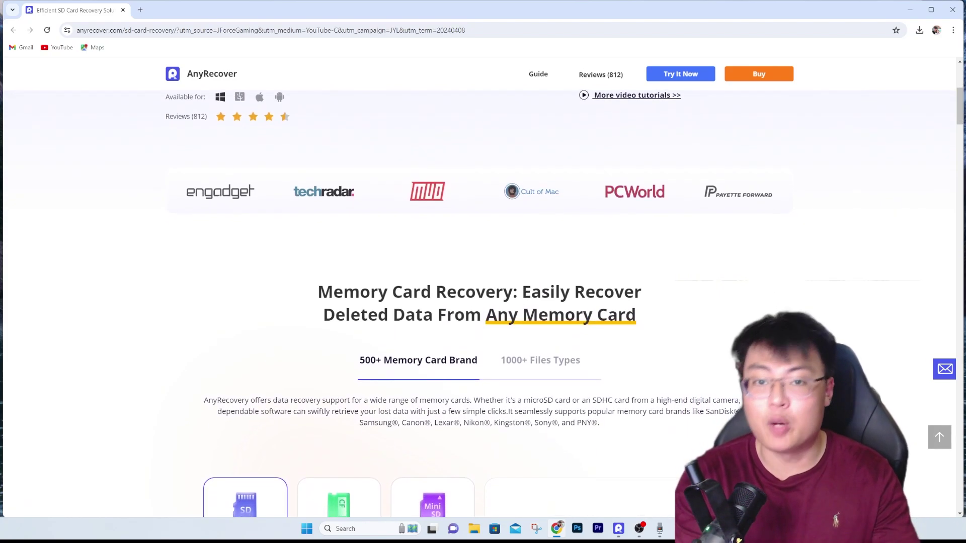
scroll(483, 301, "down", 1)
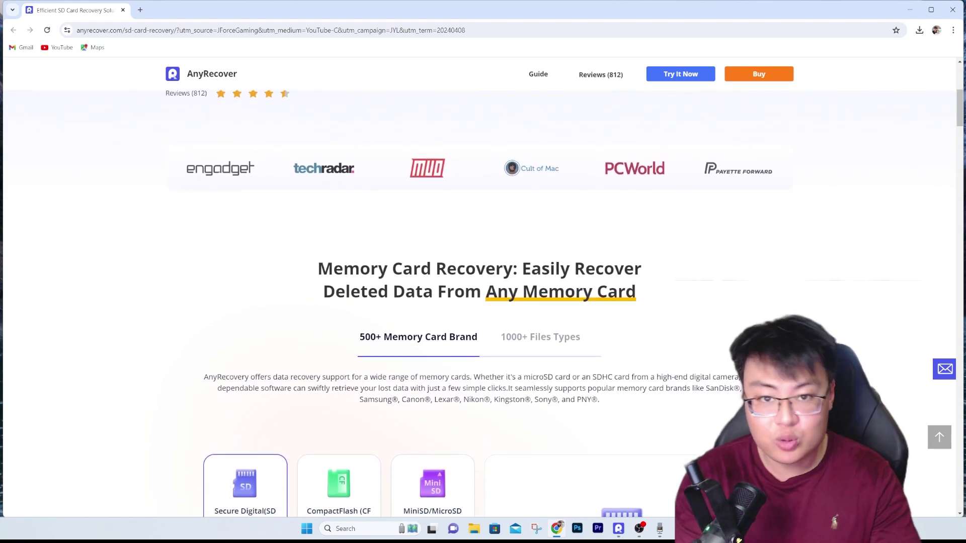
scroll(483, 302, "down", 2)
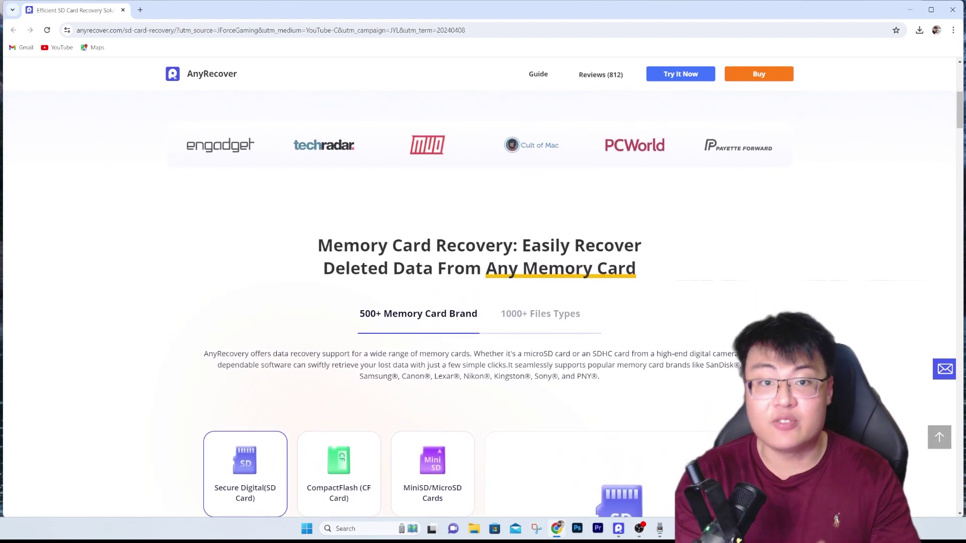
scroll(483, 302, "down", 2)
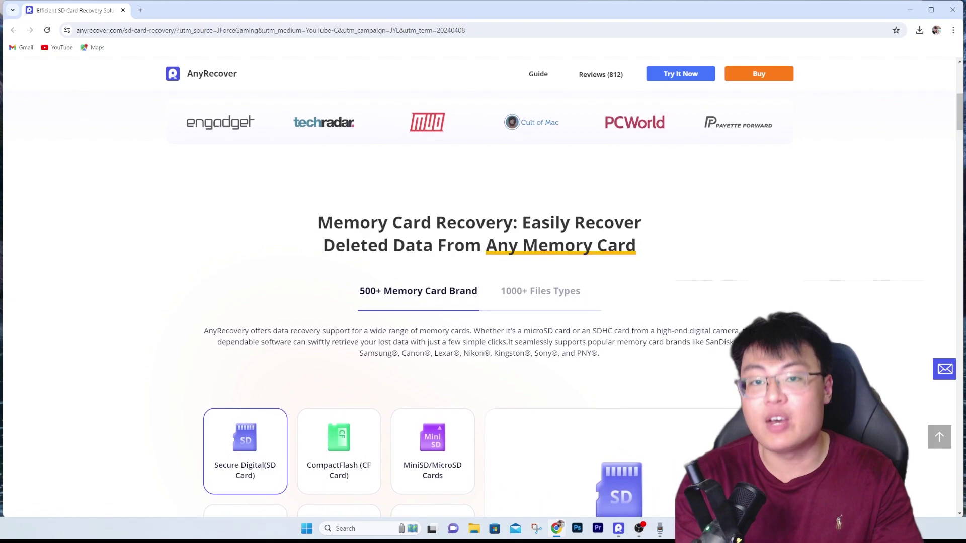
scroll(483, 302, "down", 2)
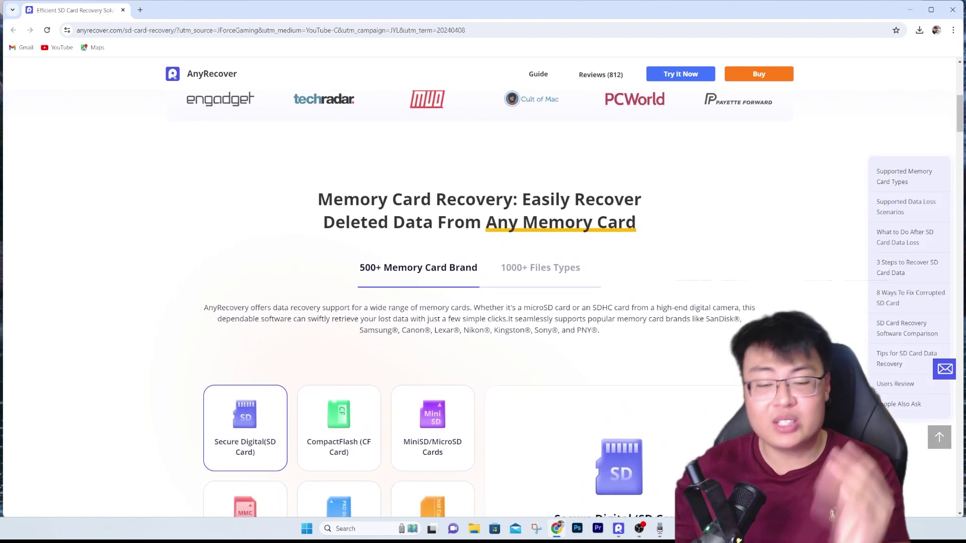
scroll(483, 302, "down", 1)
scroll(483, 302, "down", 2)
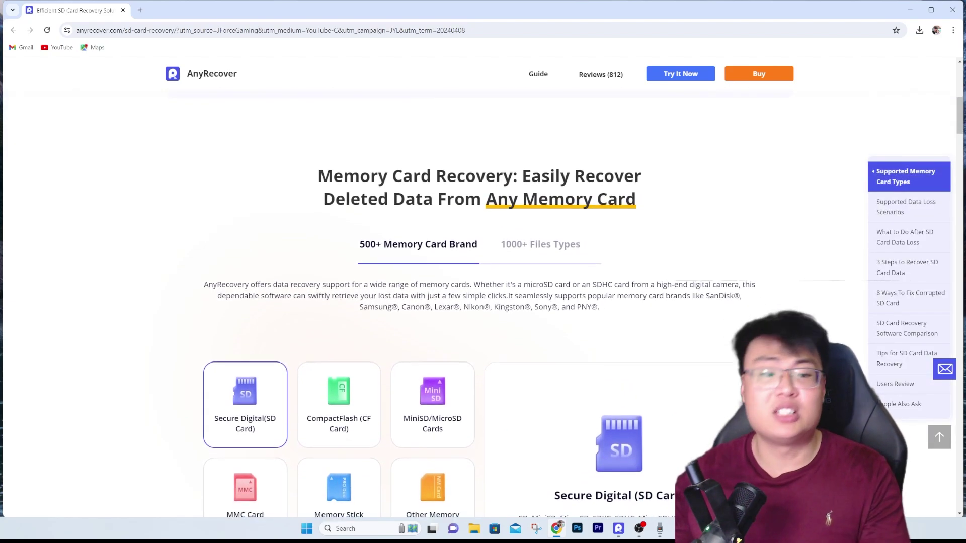
scroll(483, 302, "down", 1)
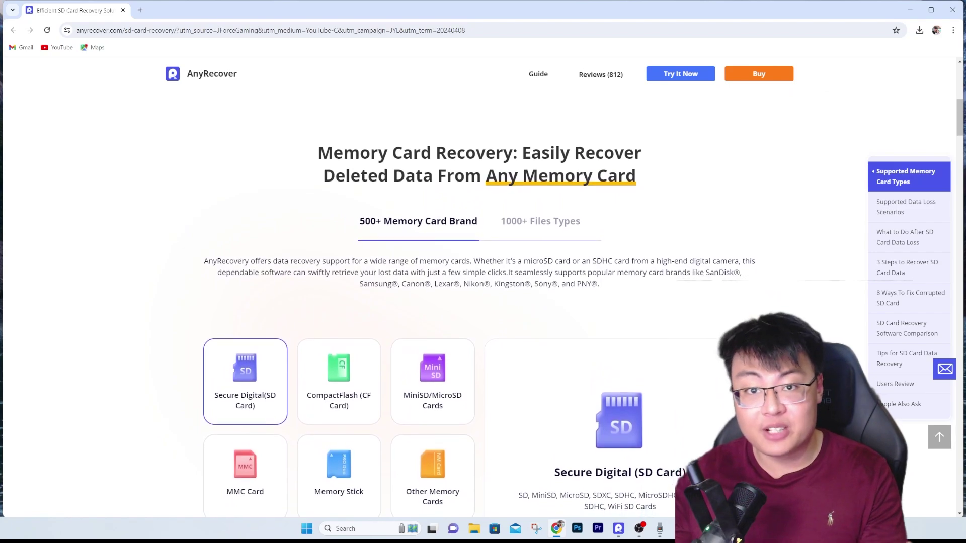
scroll(483, 302, "down", 2)
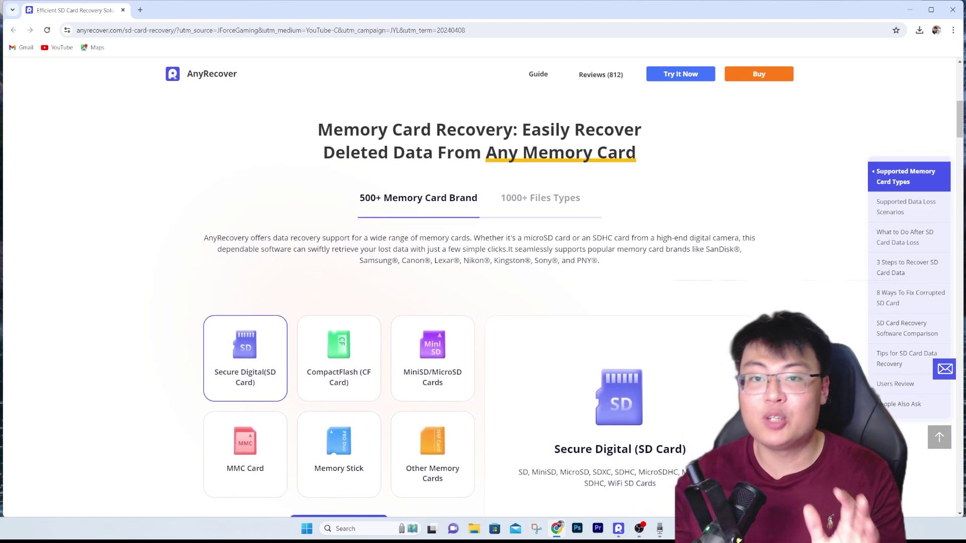
scroll(483, 302, "down", 2)
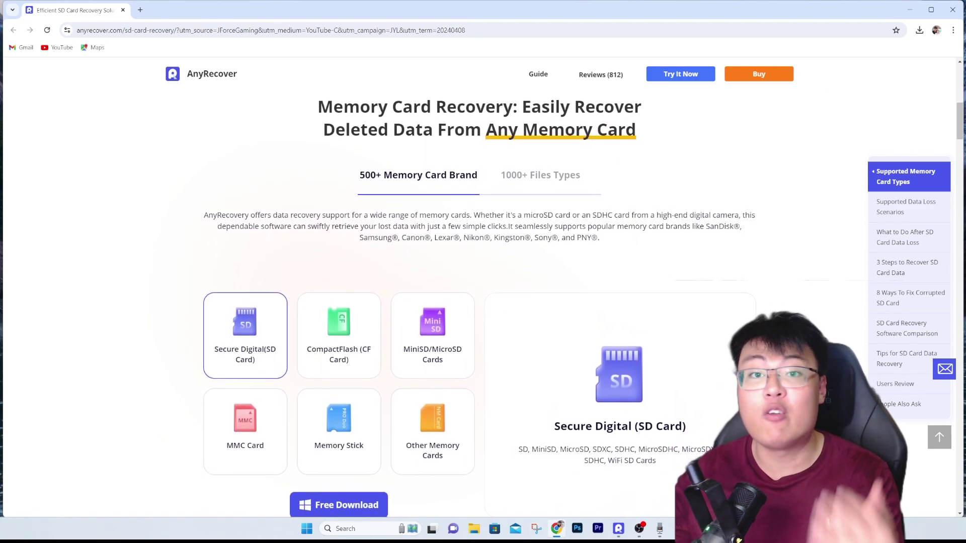
scroll(483, 302, "down", 2)
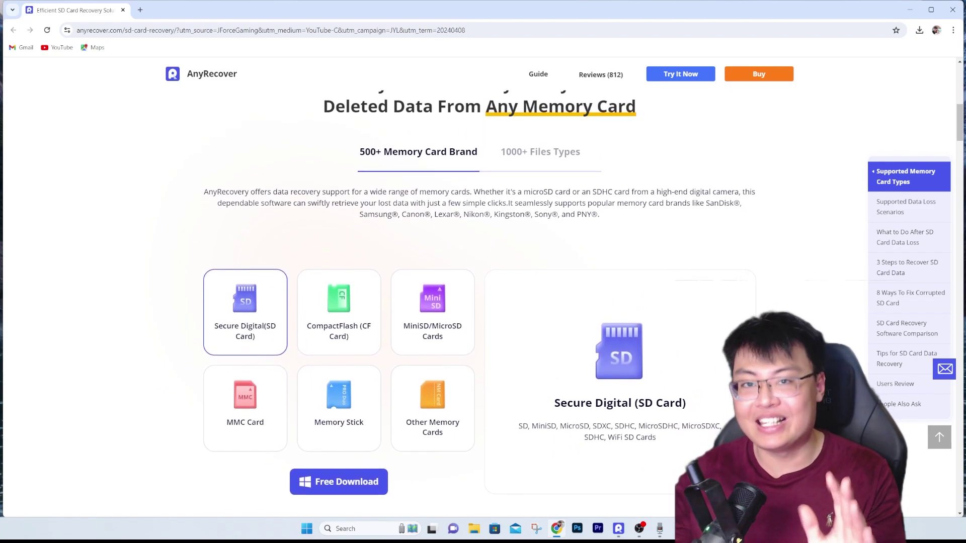
scroll(483, 302, "down", 2)
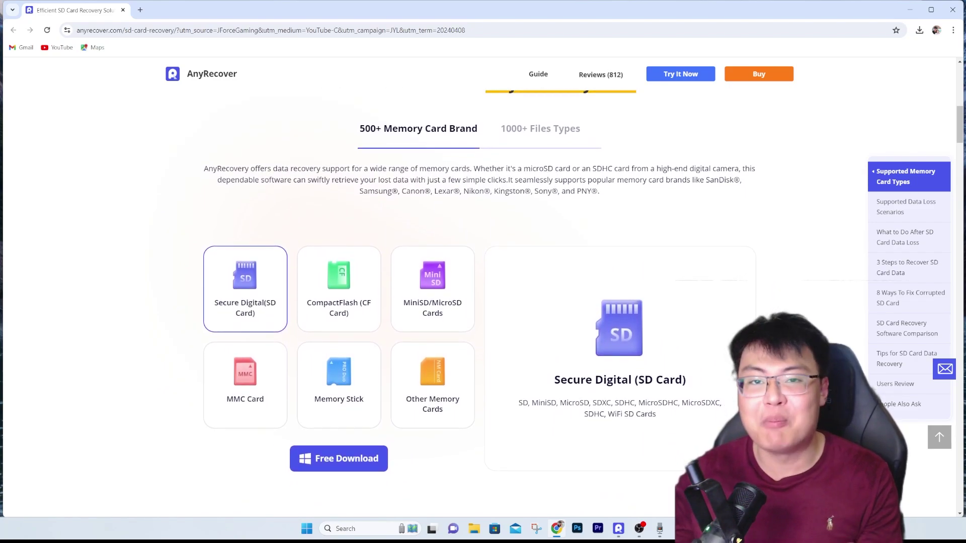
scroll(483, 302, "down", 2)
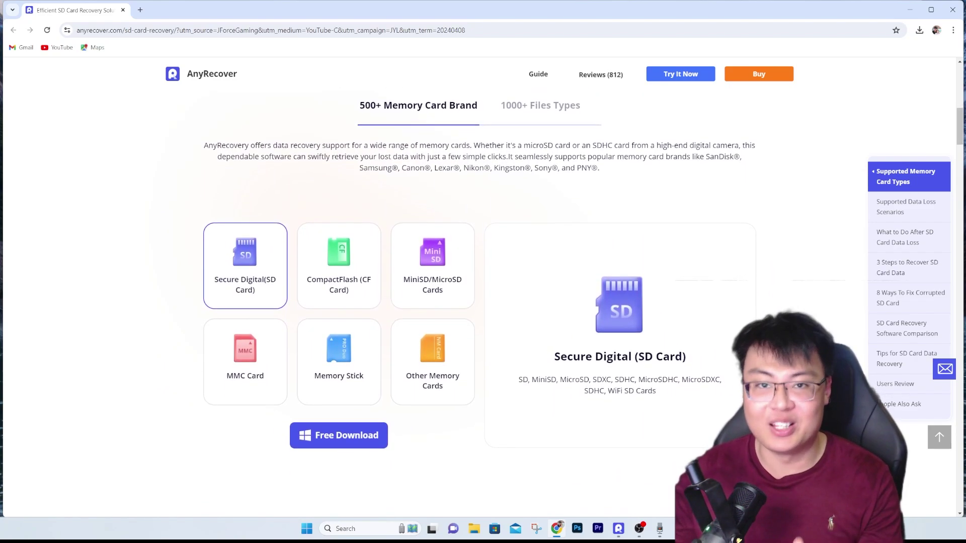
scroll(483, 302, "down", 2)
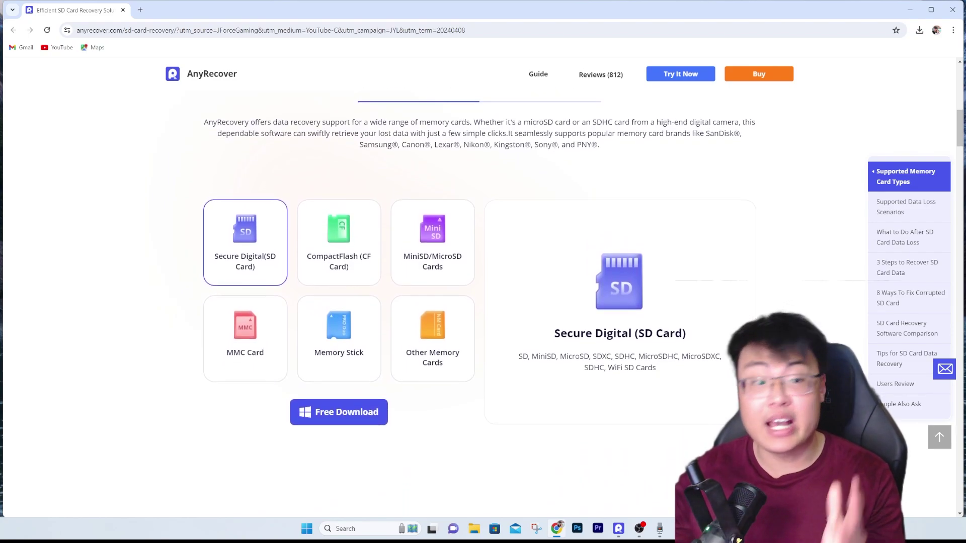
scroll(483, 302, "down", 2)
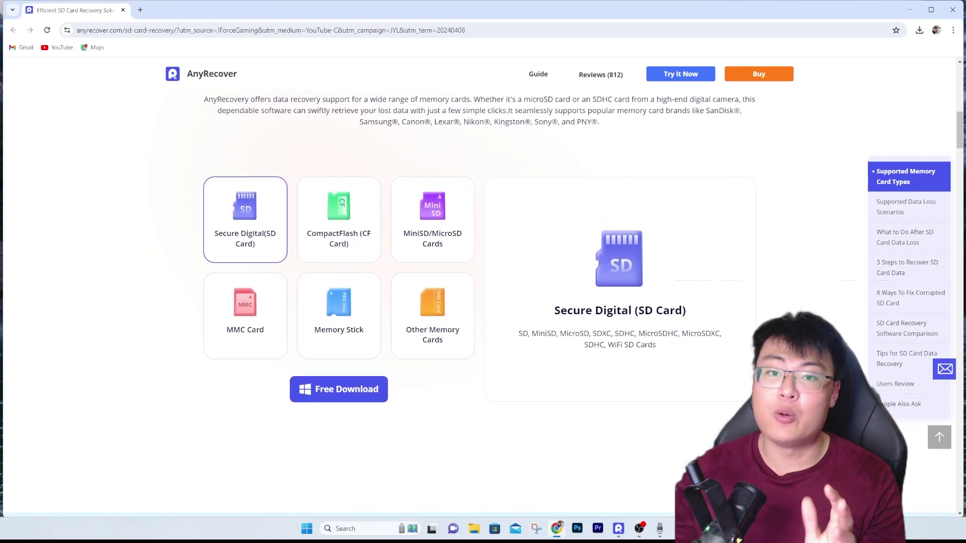
scroll(483, 302, "down", 1)
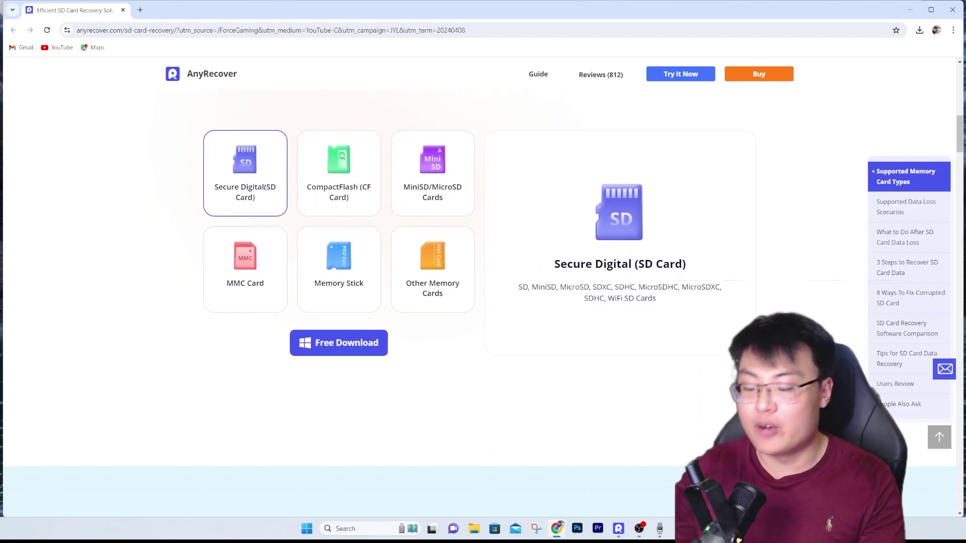
scroll(483, 302, "down", 2)
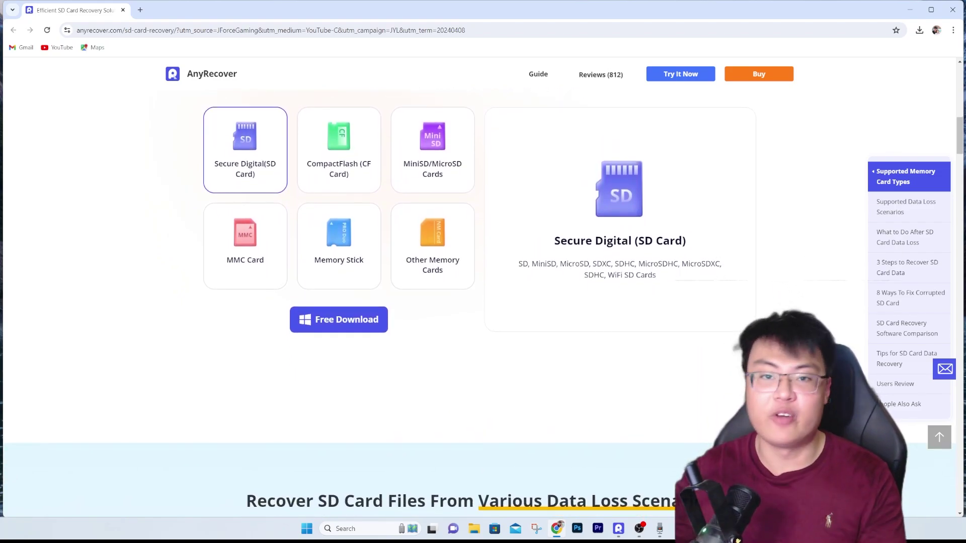
scroll(483, 301, "down", 2)
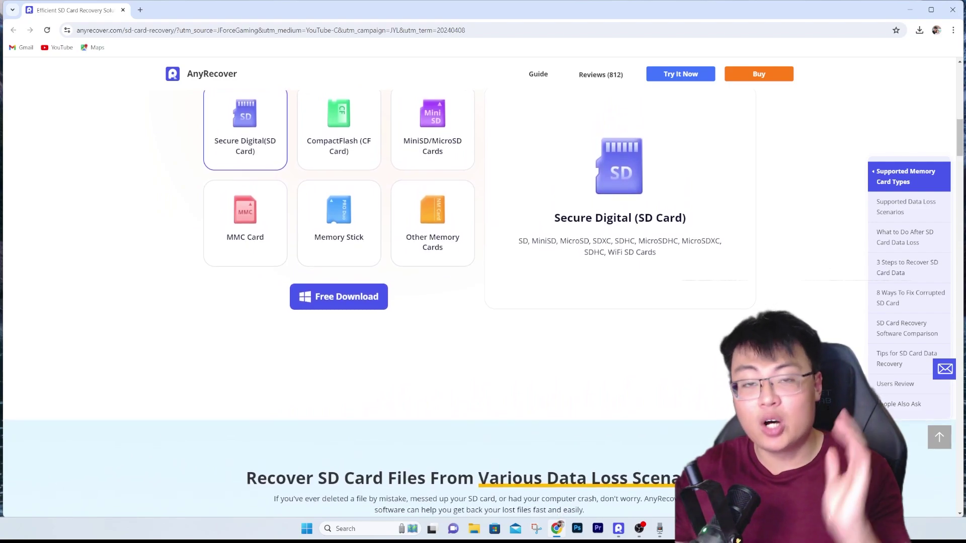
scroll(483, 302, "down", 2)
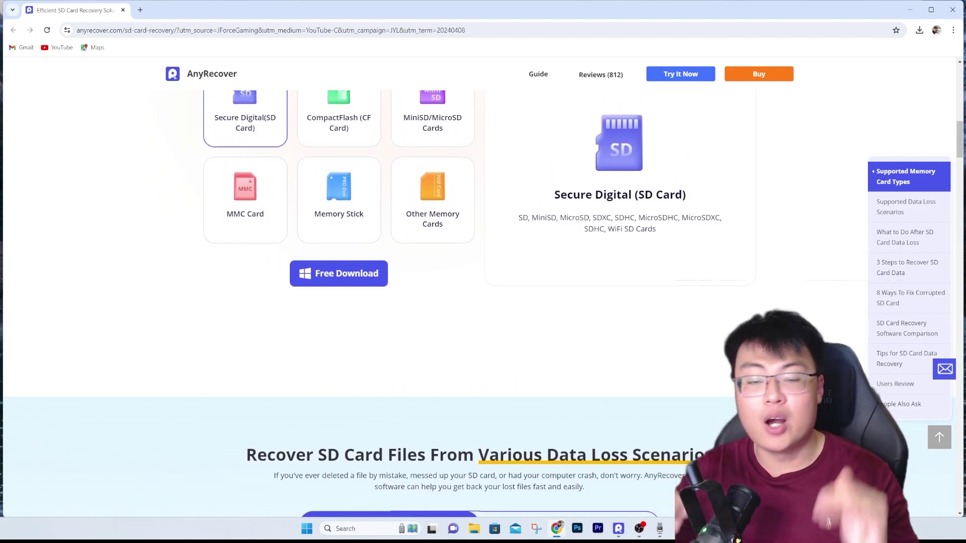
scroll(483, 302, "down", 2)
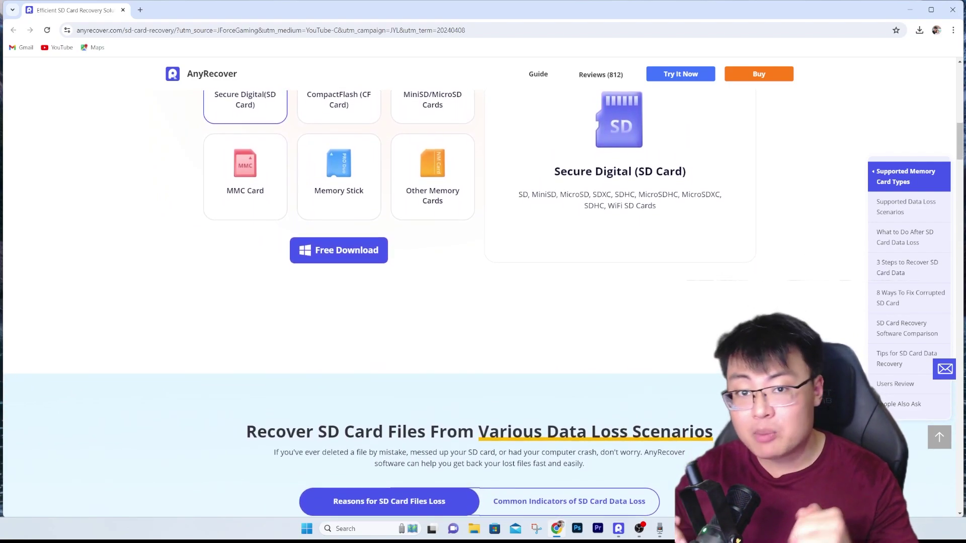
scroll(483, 302, "down", 2)
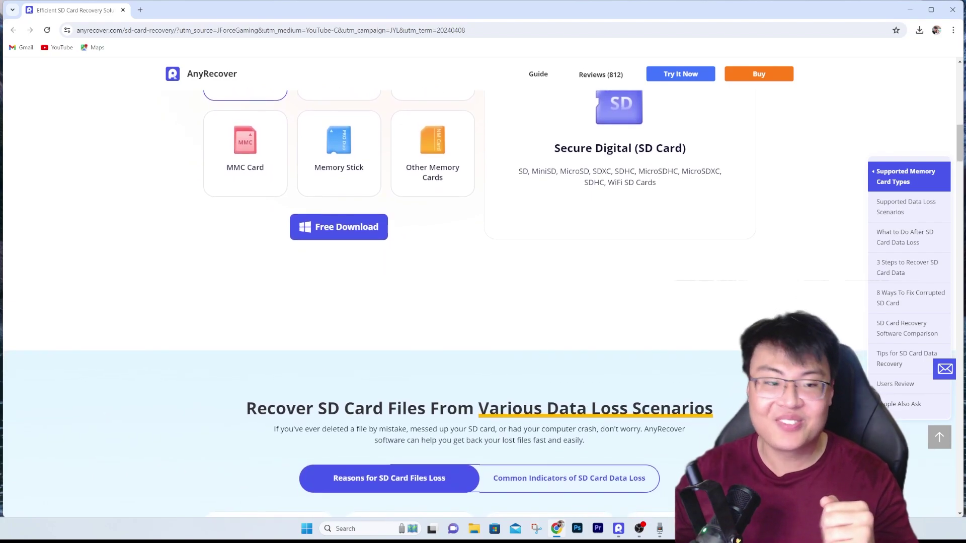
scroll(483, 302, "down", 2)
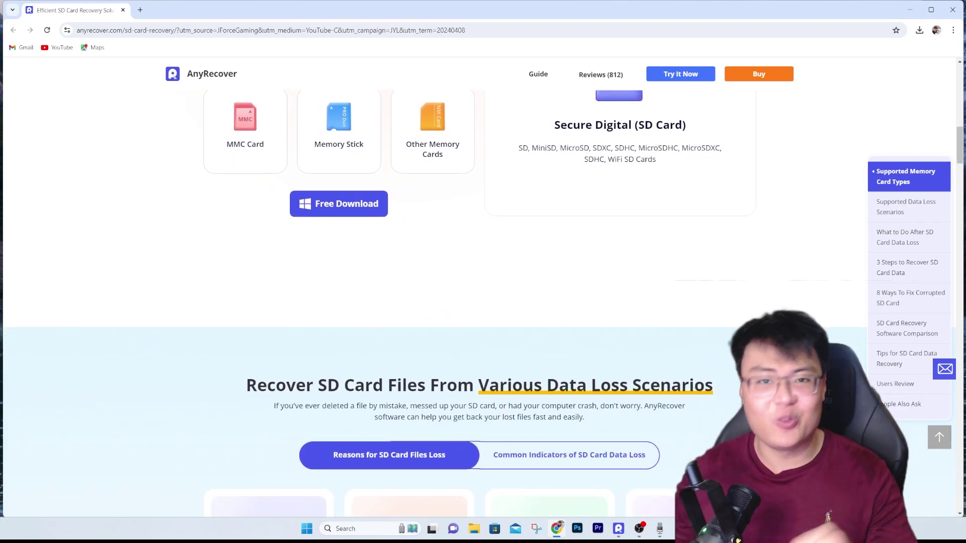
scroll(483, 302, "down", 2)
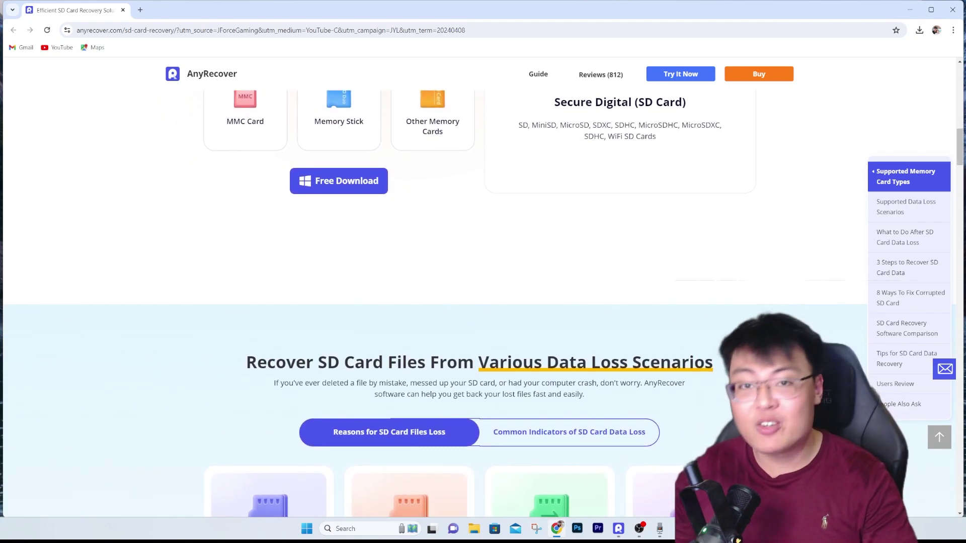
scroll(483, 302, "down", 2)
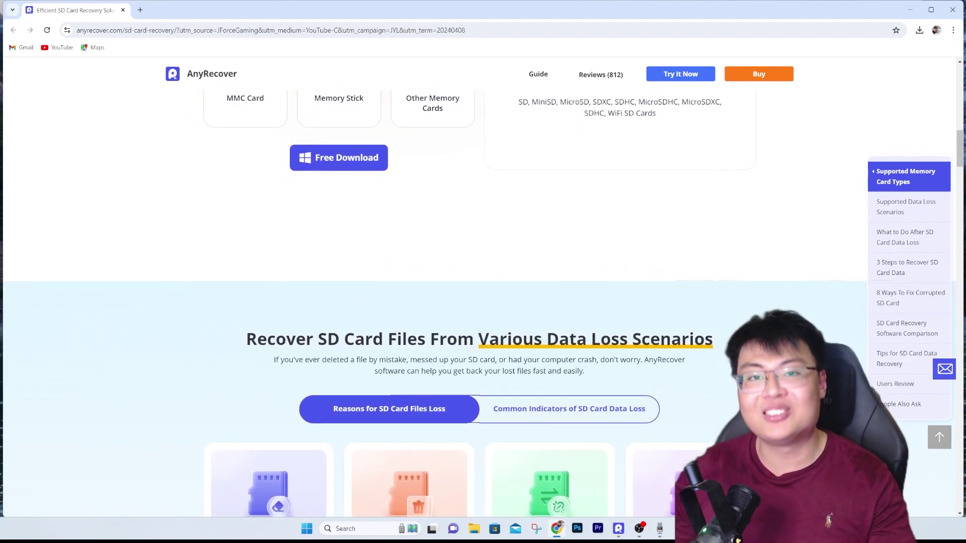
scroll(483, 302, "down", 2)
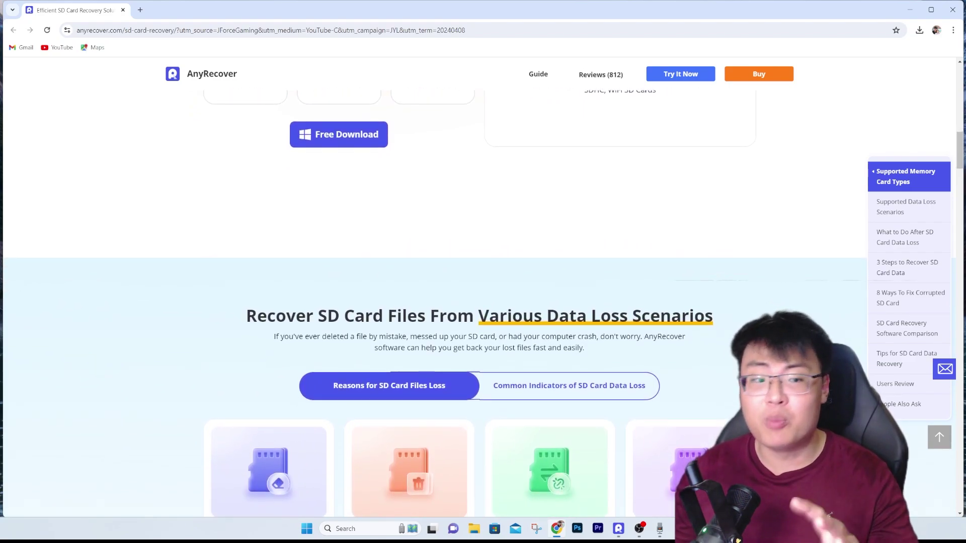
scroll(483, 302, "down", 2)
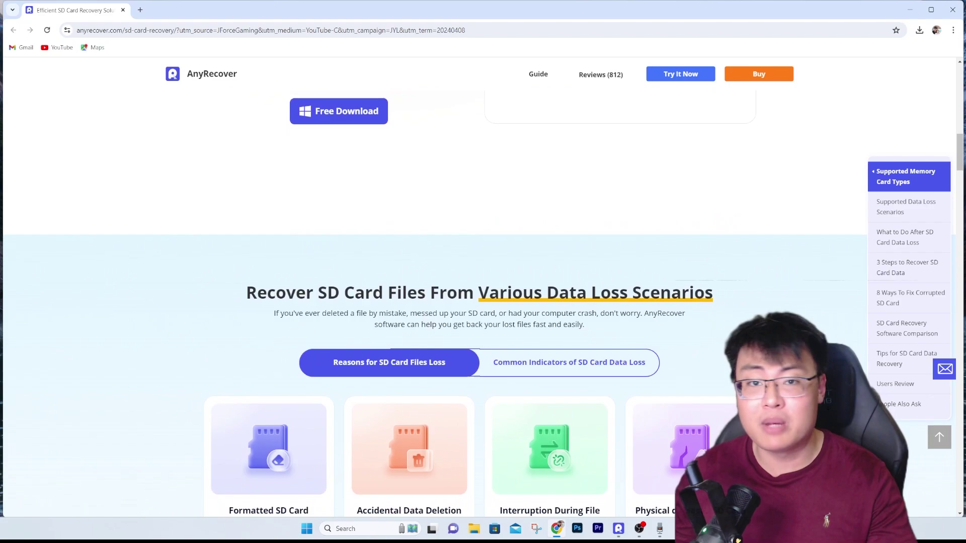
scroll(483, 302, "down", 2)
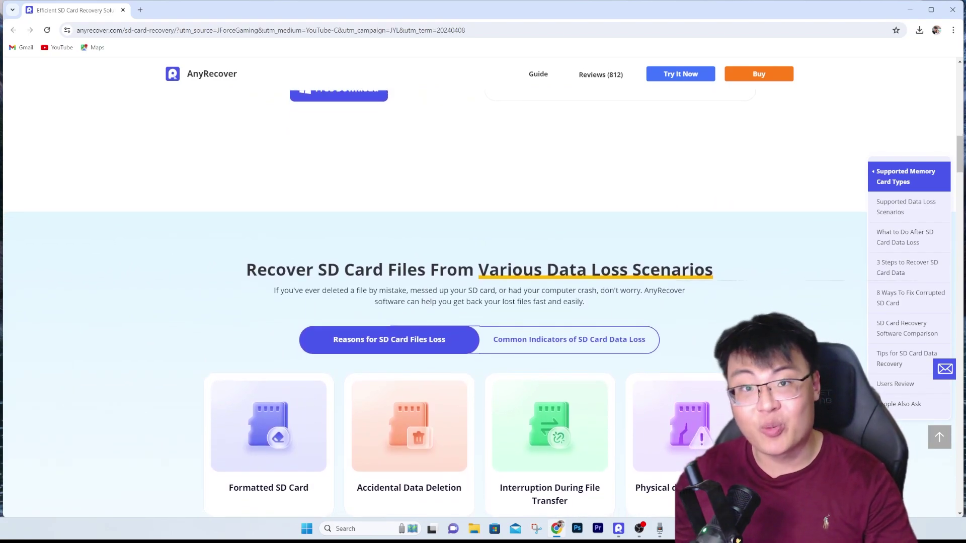
scroll(483, 302, "down", 2)
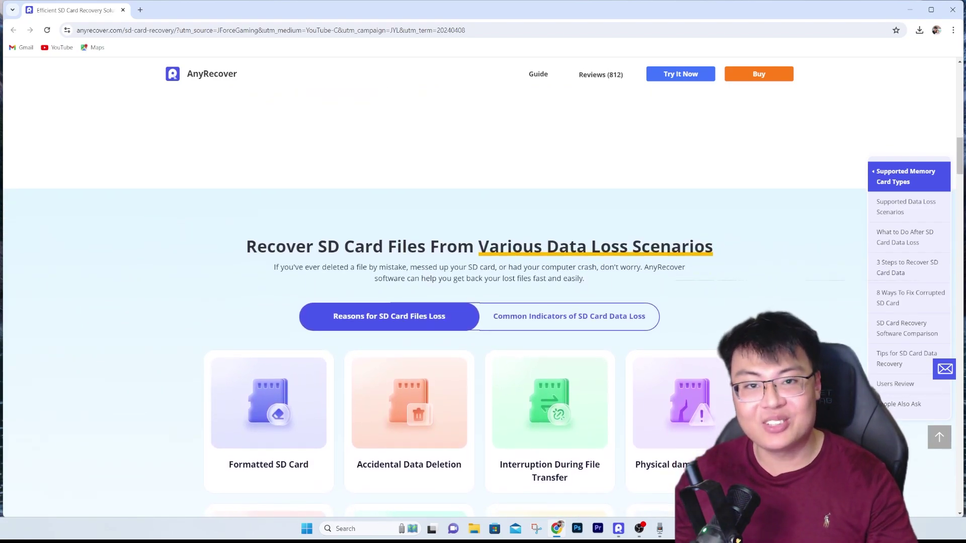
scroll(483, 301, "down", 2)
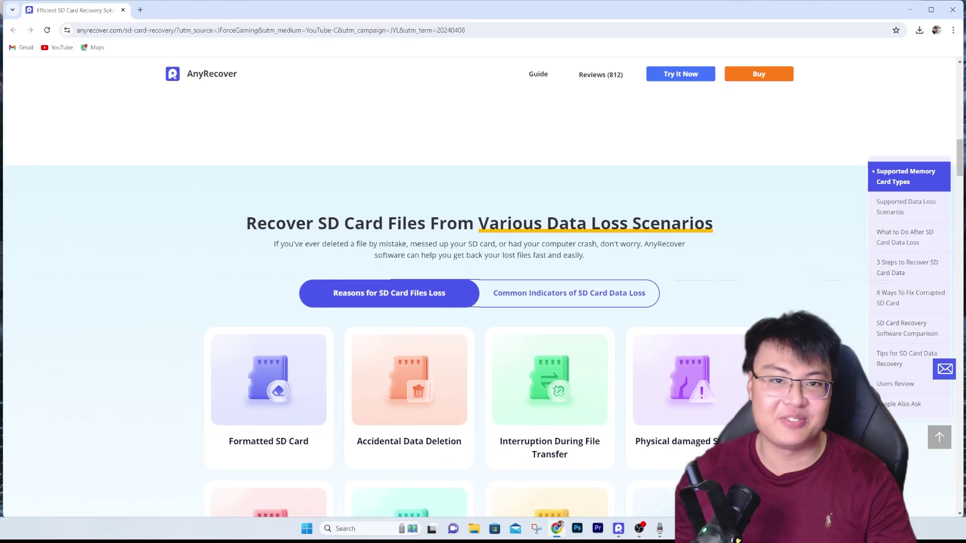
scroll(483, 302, "down", 1)
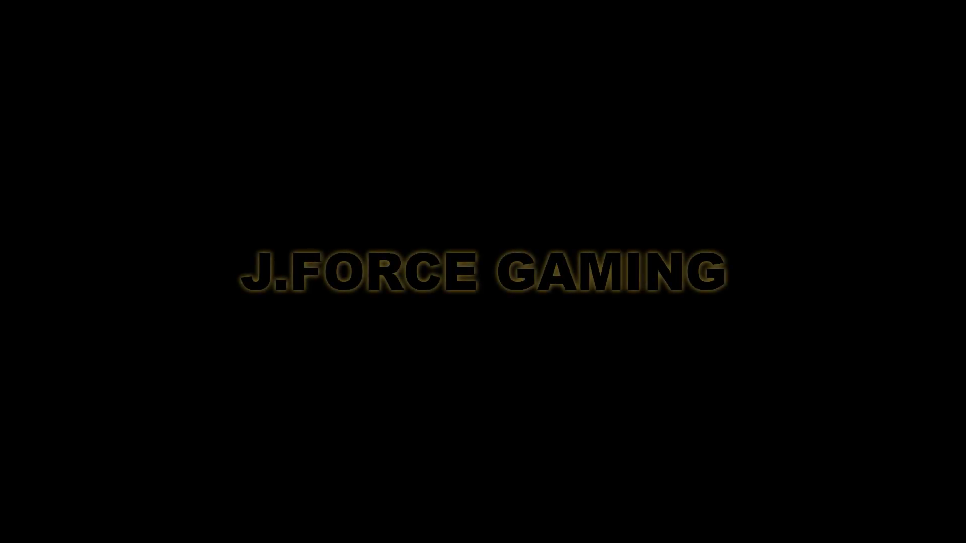